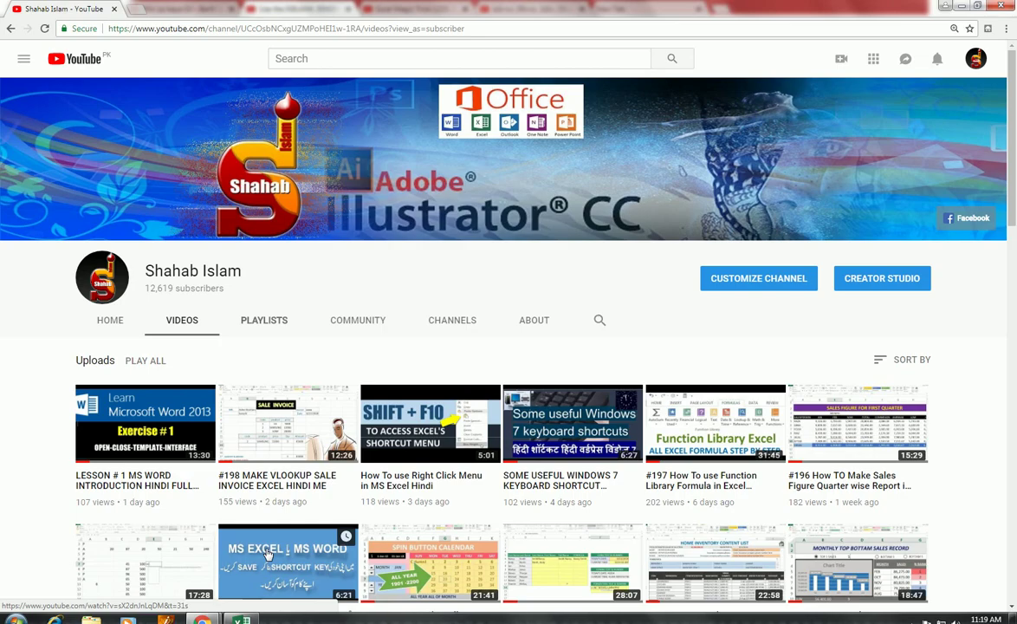
Switch to the blank Excel workbook and enter the heading DATE in capitals in cell A2
key("alt+Tab")
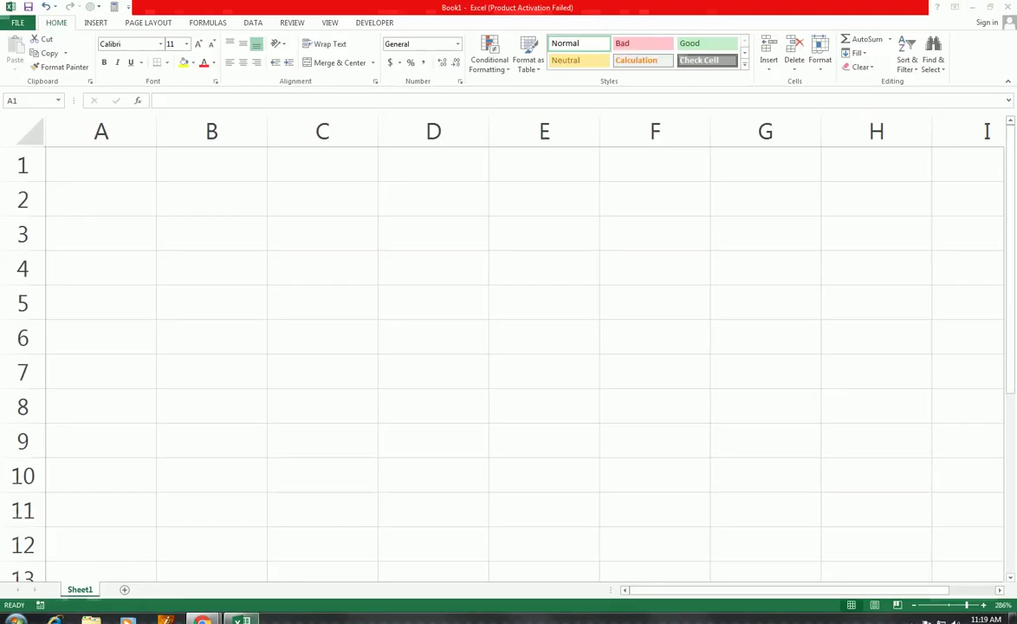
left_click(77, 205)
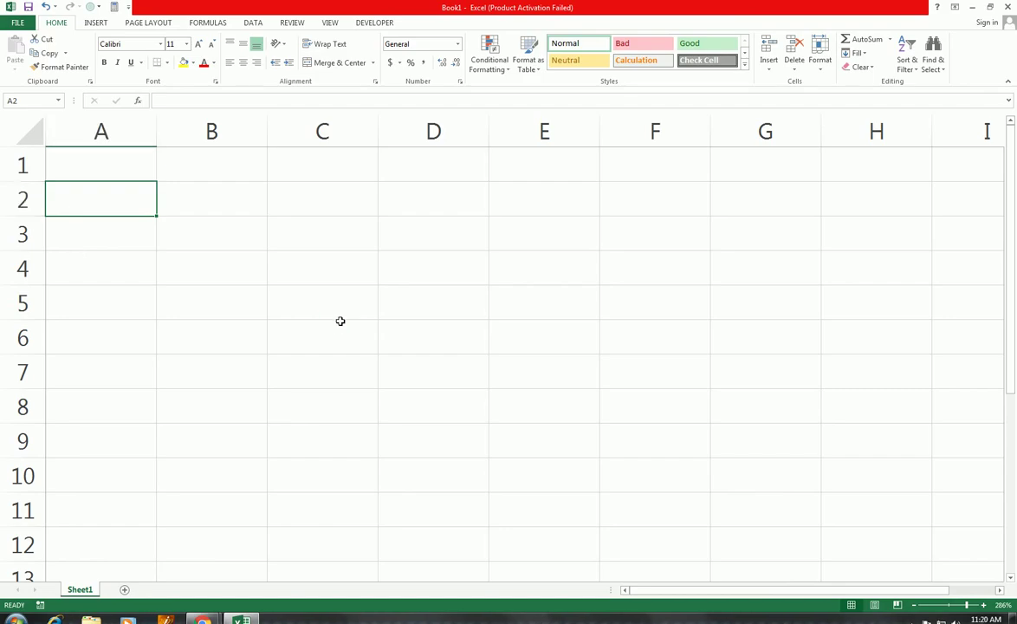
type("date")
key("Tab")
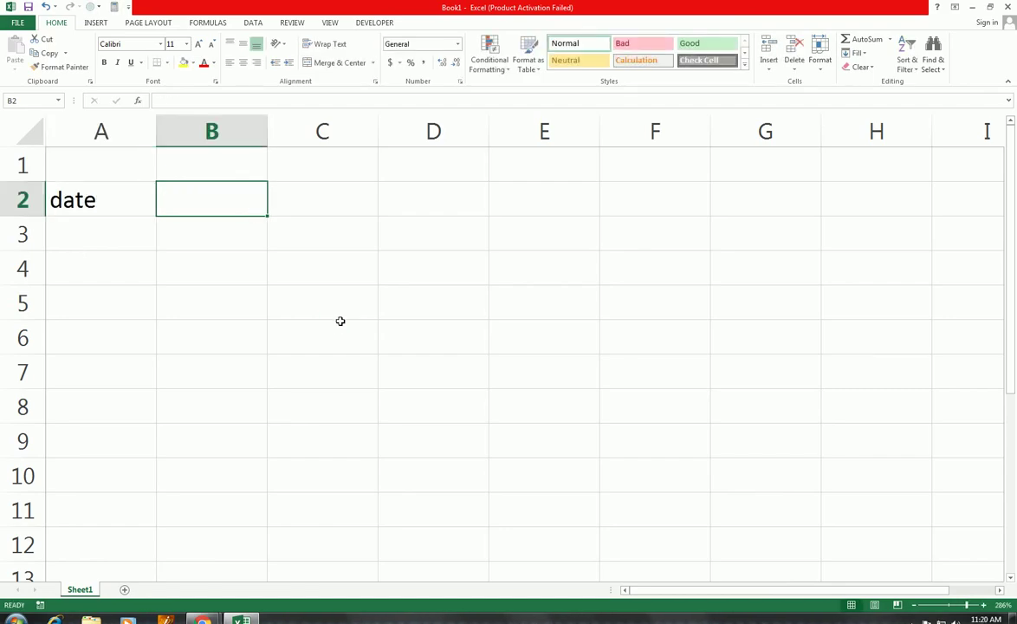
type("DATE")
key("Tab")
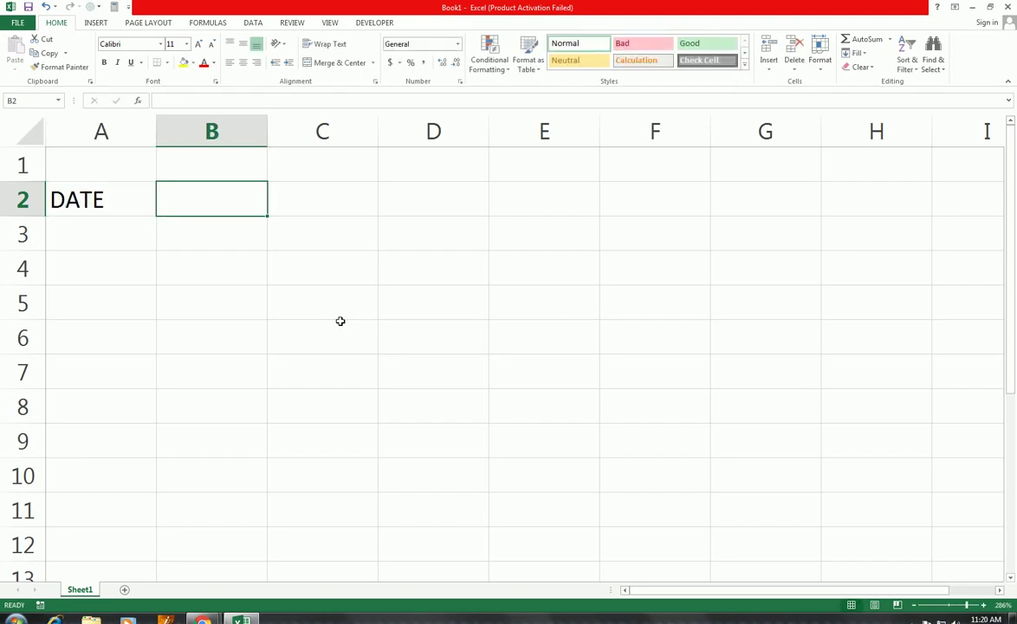
Enter the headings ISBLANK in cell B2 and ISNUMBER in cell C2
type("ISB")
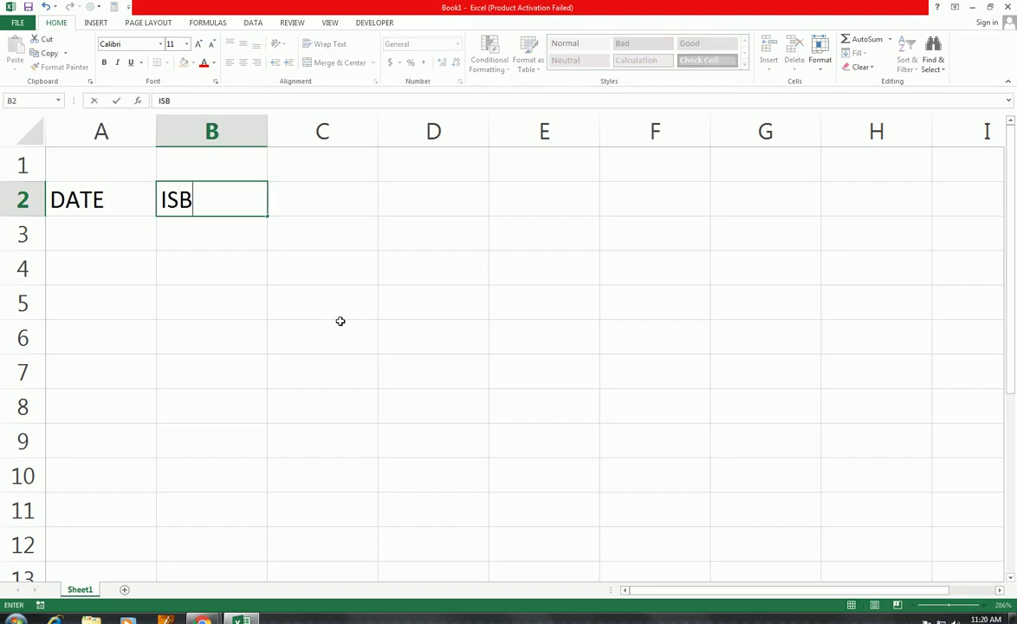
type("LAN")
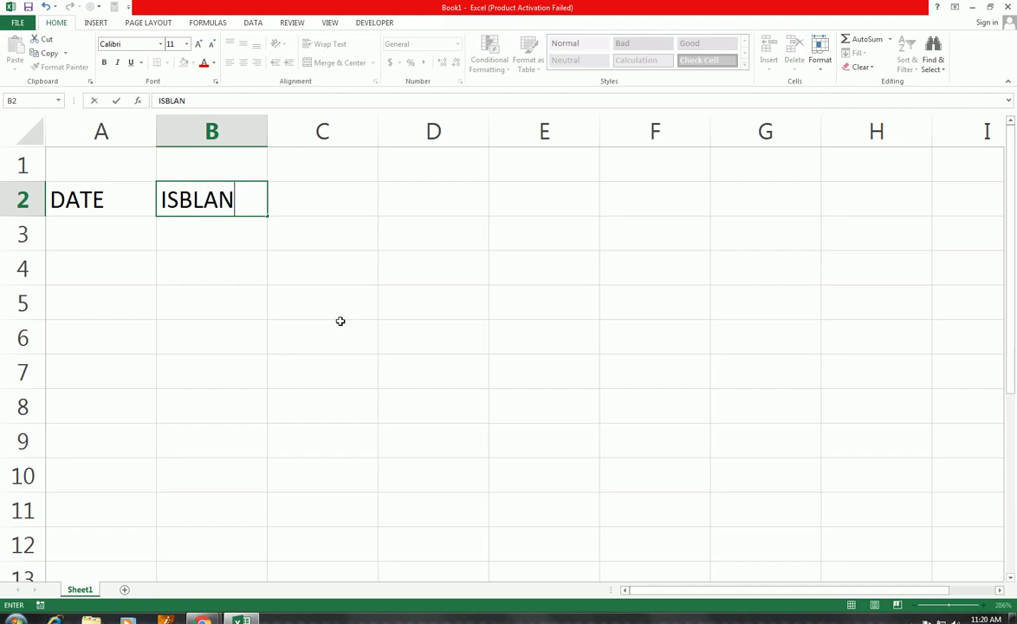
type("K")
key("Tab")
type("I")
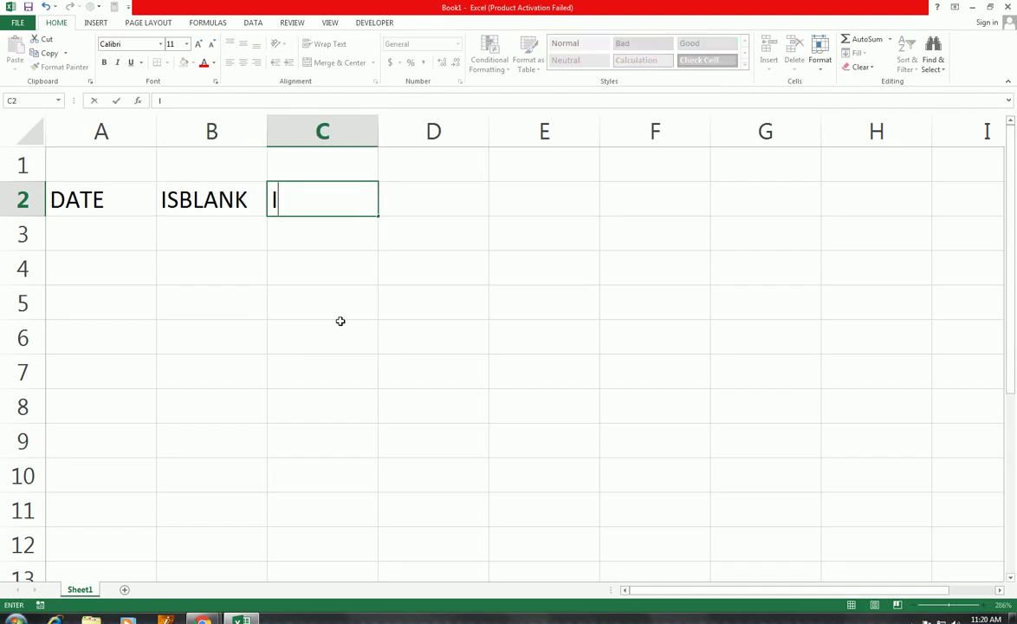
type("SNUM,BER")
key("BackSpace")
key("BackSpace")
key("BackSpace")
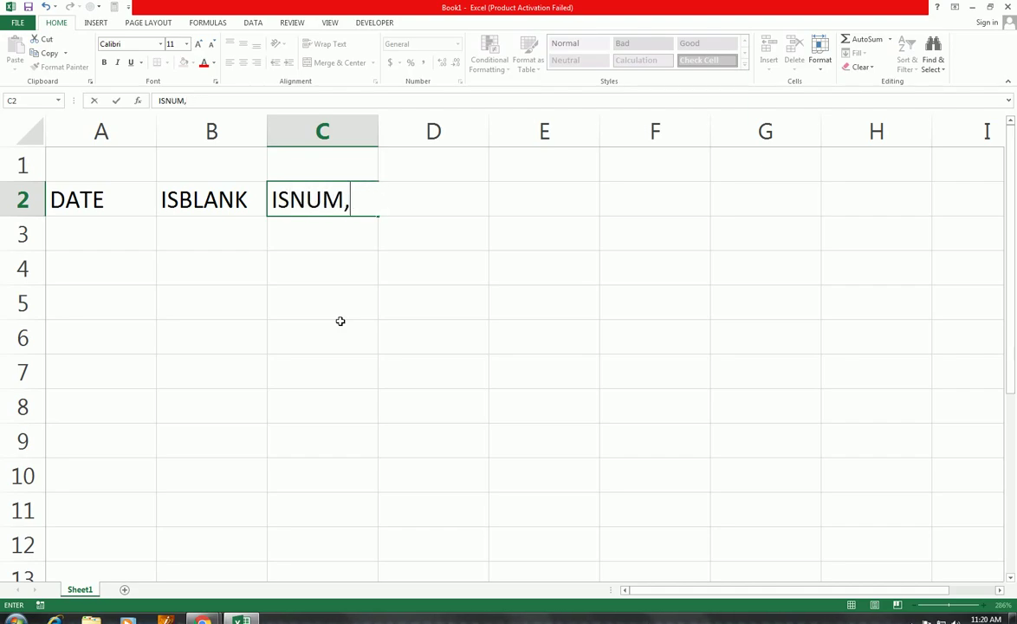
key("BackSpace")
type("BER")
key("Tab")
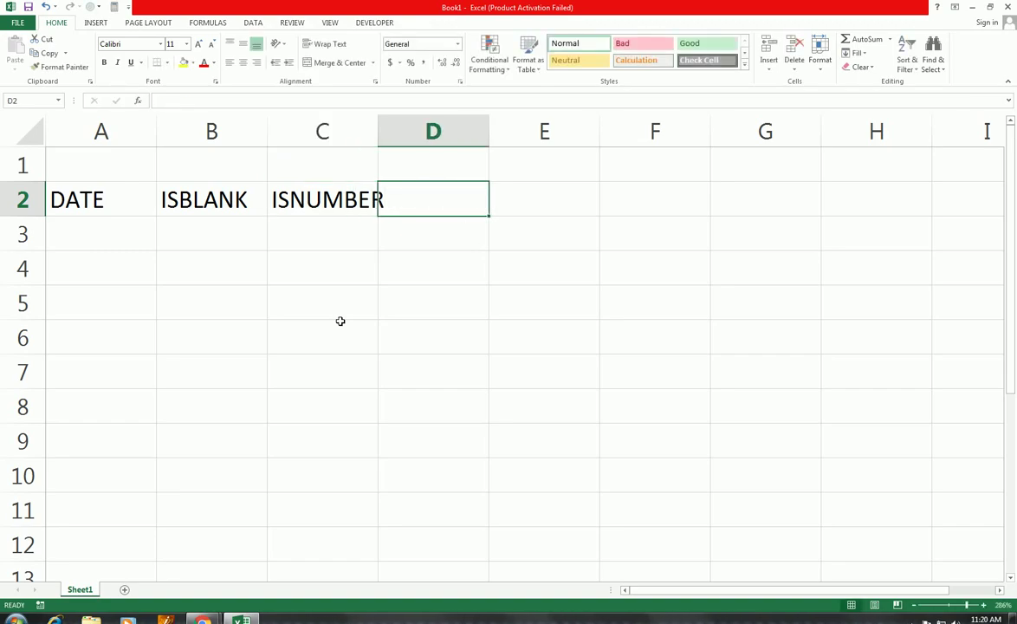
Enter the headings ISNONTEXT in cell D2 and ISTEXT in cell E2
type("IN")
key("BackSpace")
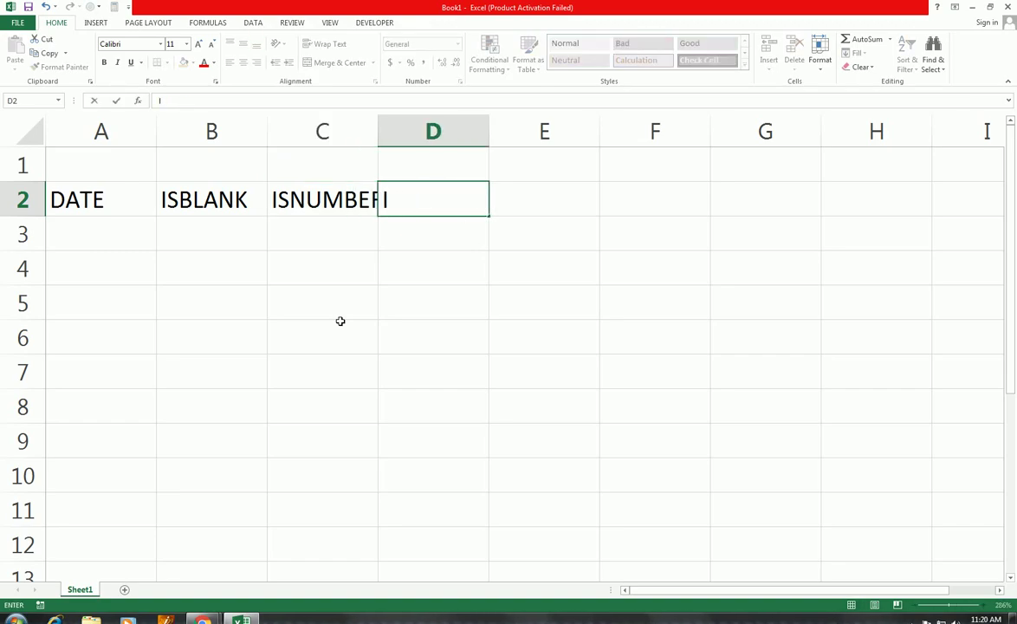
type("SNONTEXT")
key("Tab")
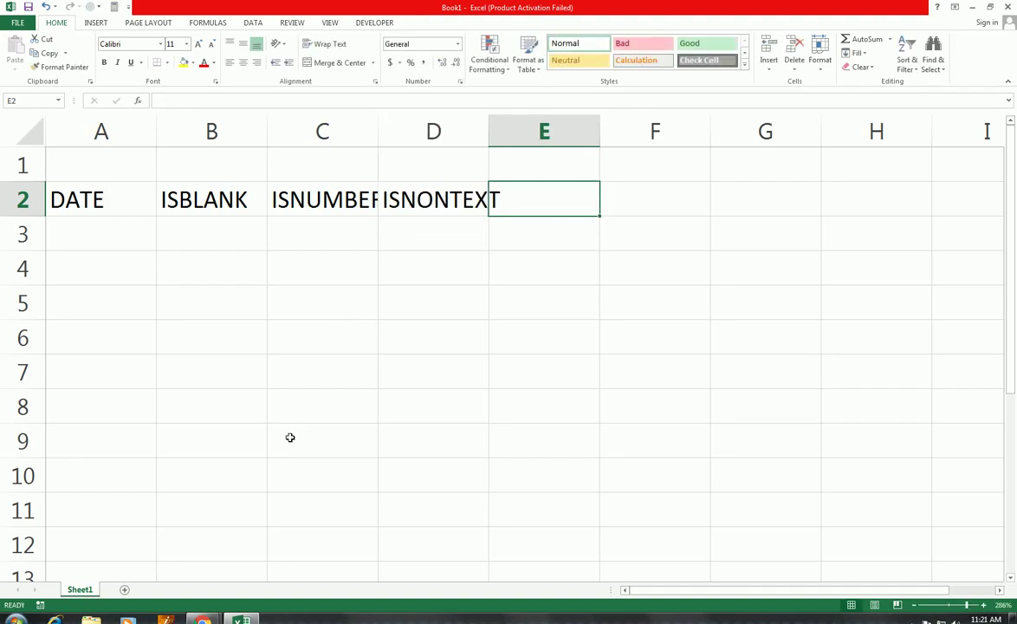
type("ISTEXT")
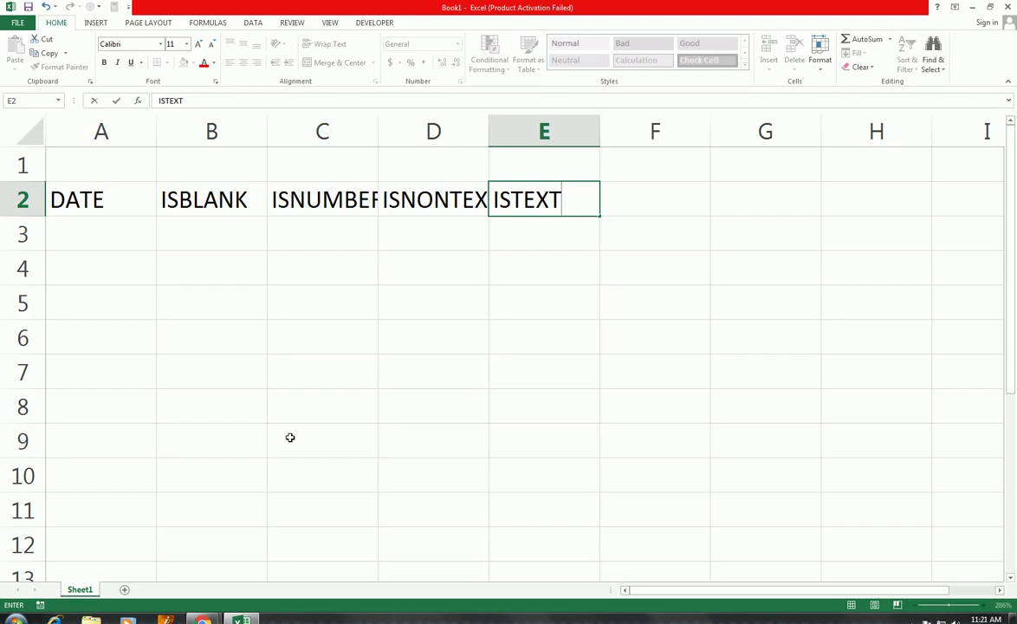
key("Left")
key("Left")
key("Left")
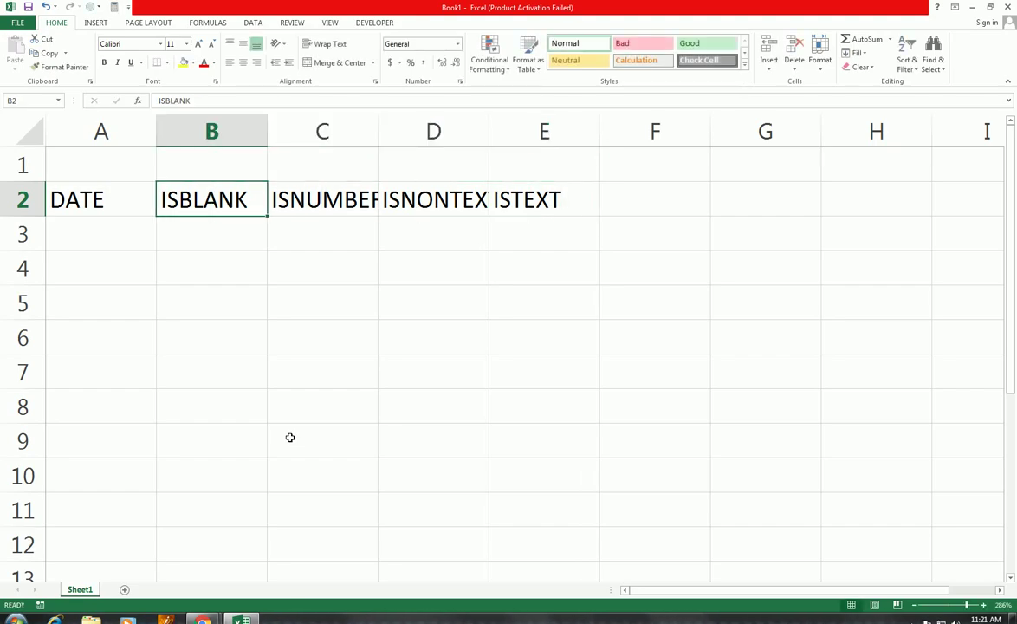
Auto-fit the widths of columns C and D to their headings
left_click_drag(377, 116, 377, 116)
double_click(377, 117)
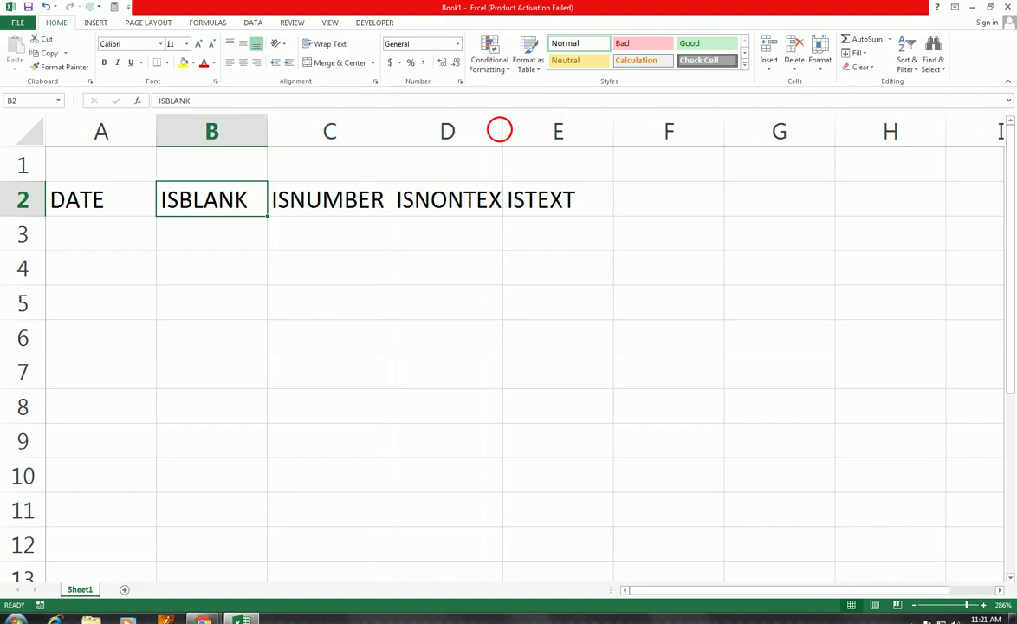
double_click(502, 130)
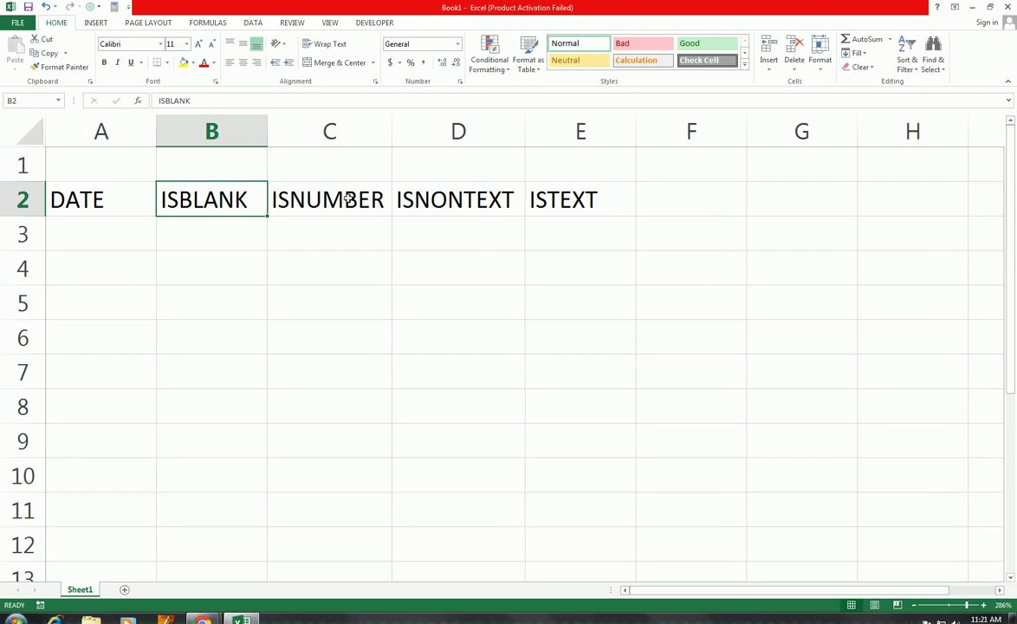
Enter the dates 1-Jan-18 in cell A3 and 1-Mar-18 in cell A4
left_click(68, 234)
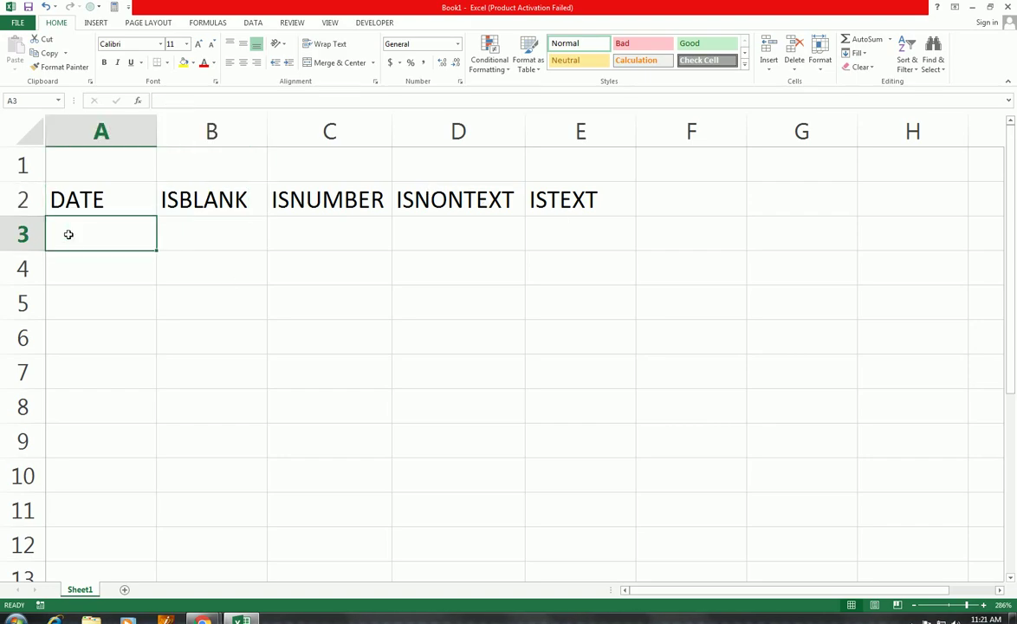
type("1-JAN-18")
key("Return")
type("1")
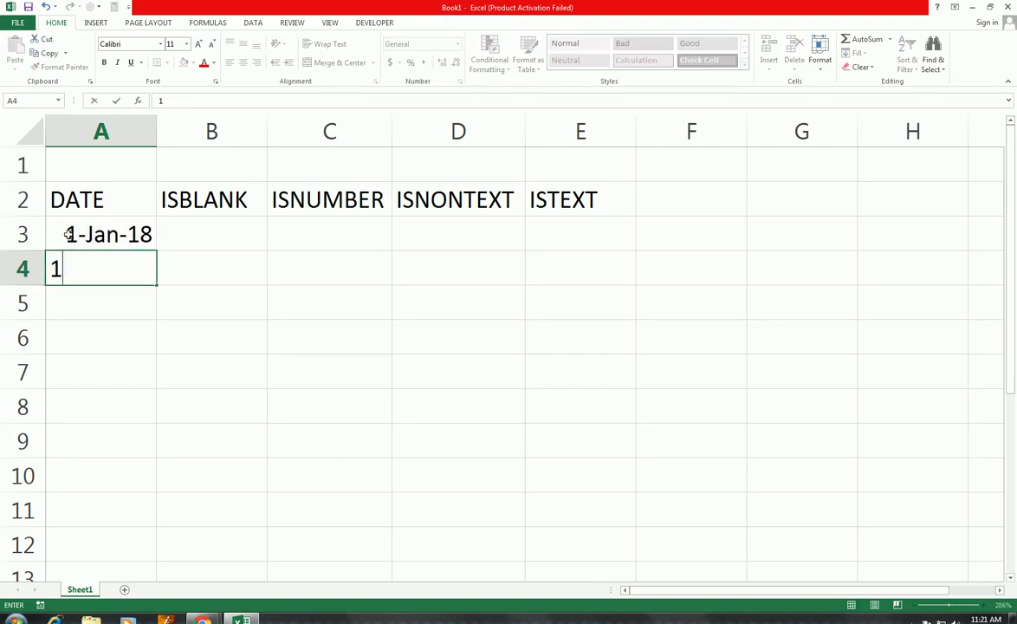
type("-MAR-18")
key("Return")
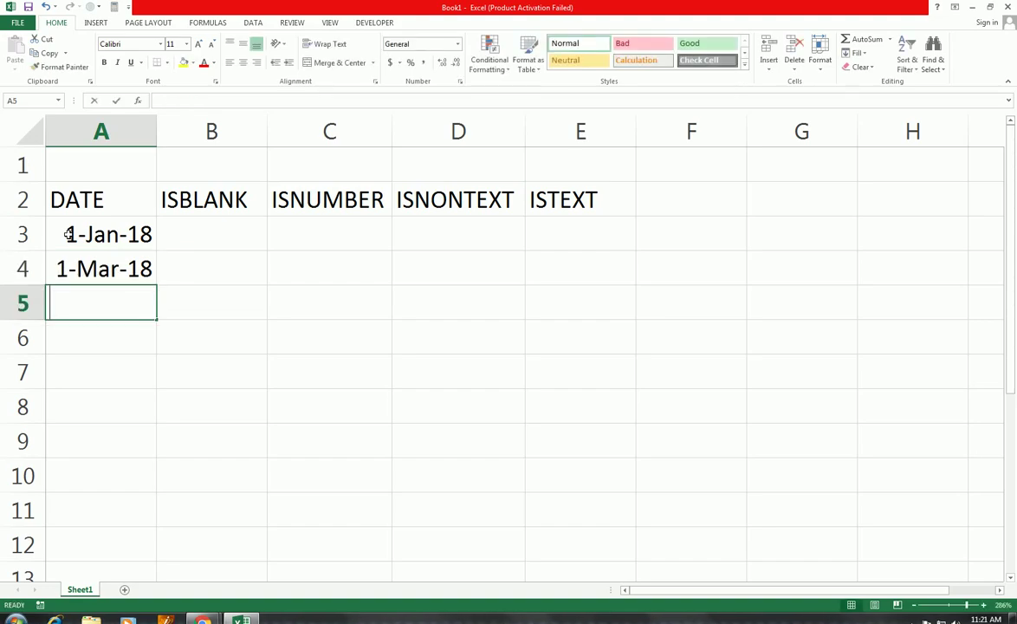
Enter ASD in cell A5 and 21 TWENTY TWO in cell A7, leaving A6 empty
type("ASD")
key("Return")
key("Return")
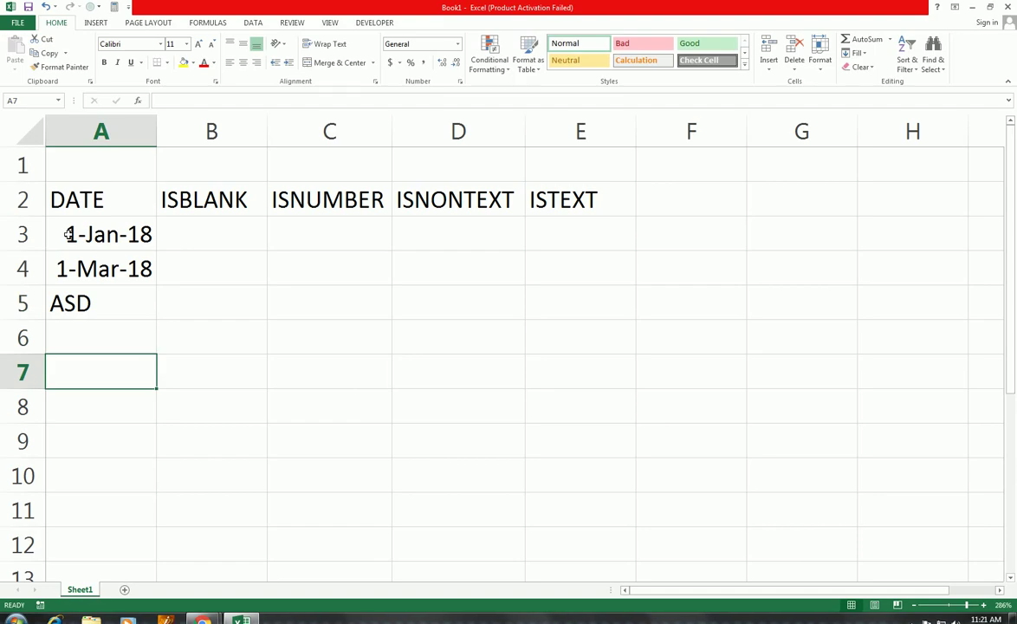
type("21 ")
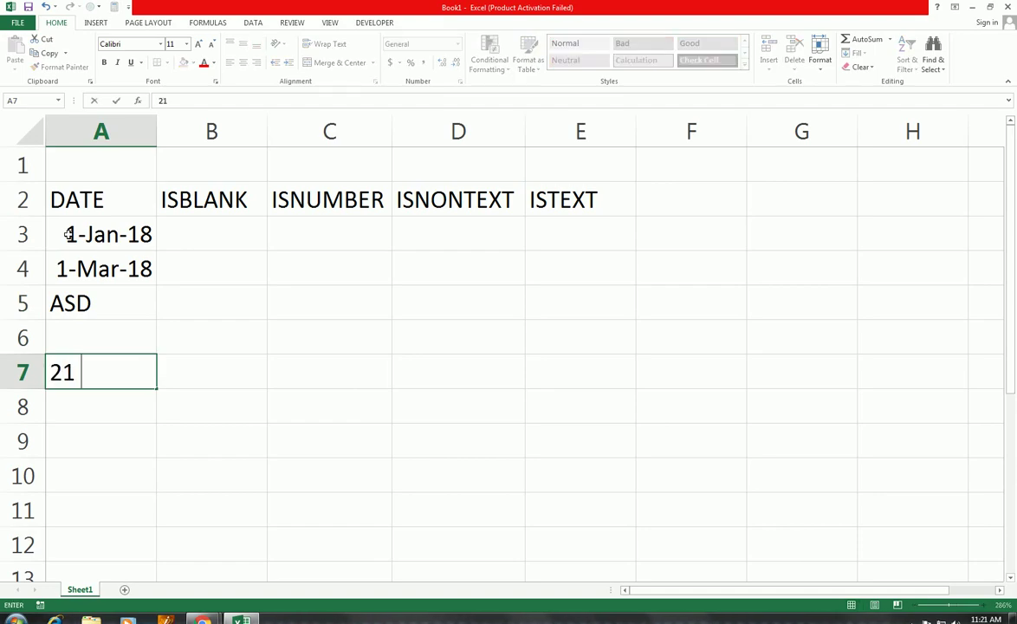
type("TWEN")
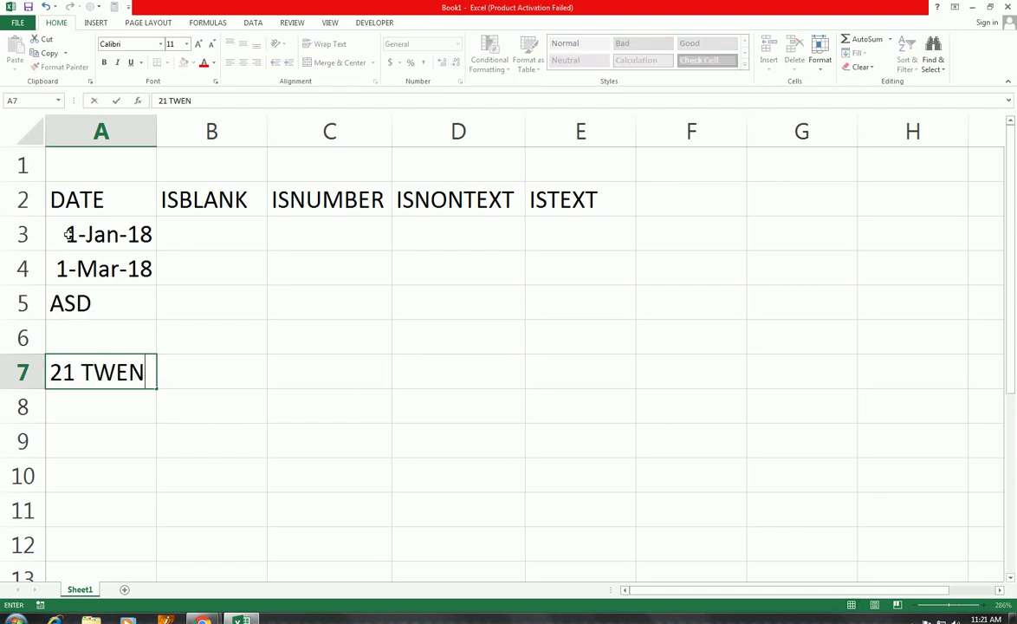
type("TY TWO")
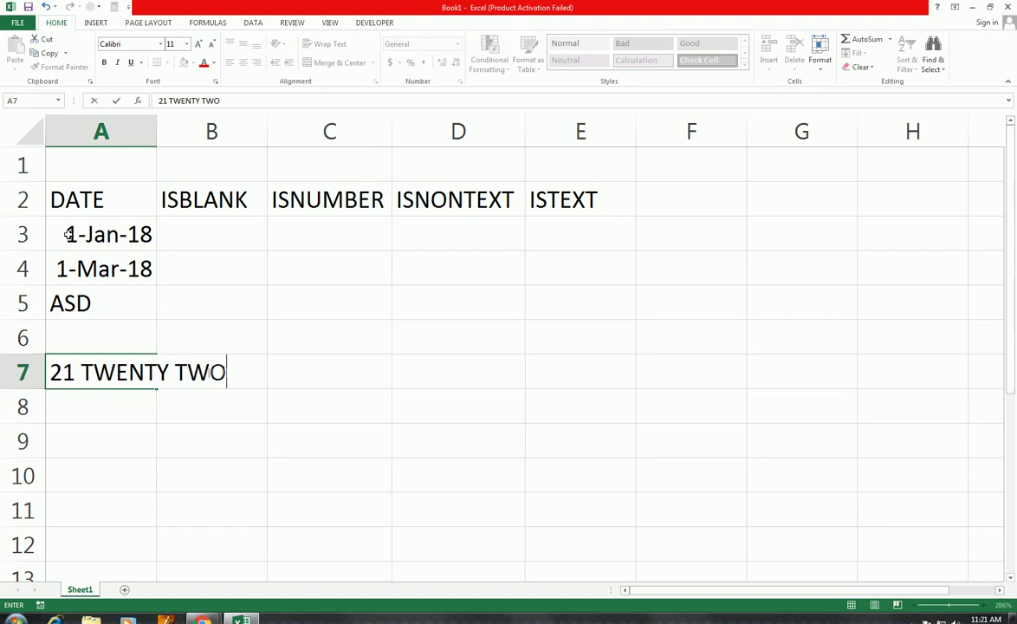
key("Return")
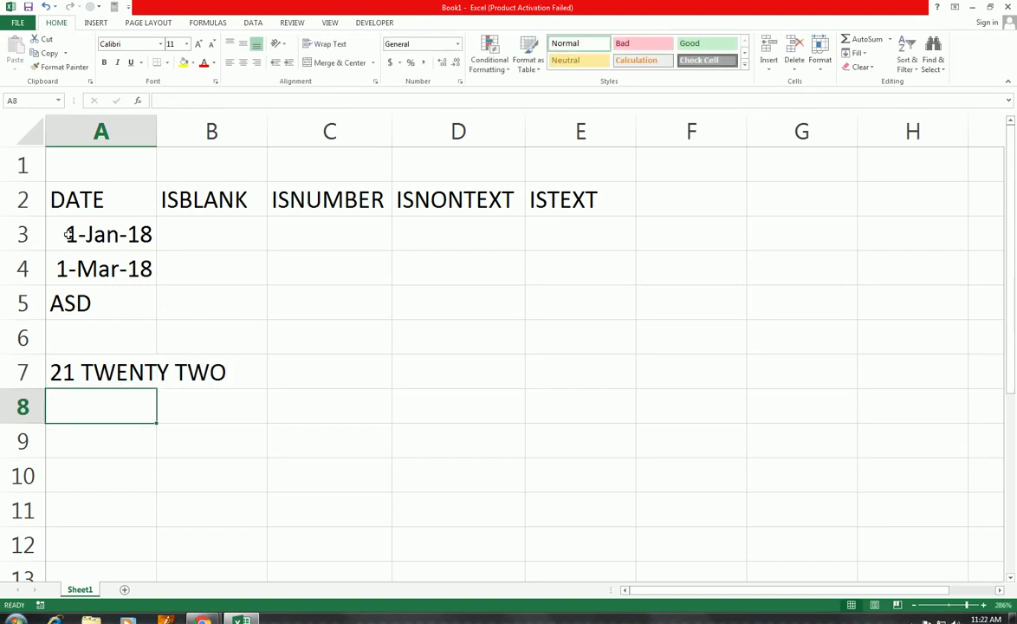
Correct the number in cell A7 so the entry reads 22 TWENTY TWO
key("Up")
key("F2")
key("Left")
key("Left")
key("Left")
key("Left")
key("Left")
key("Left")
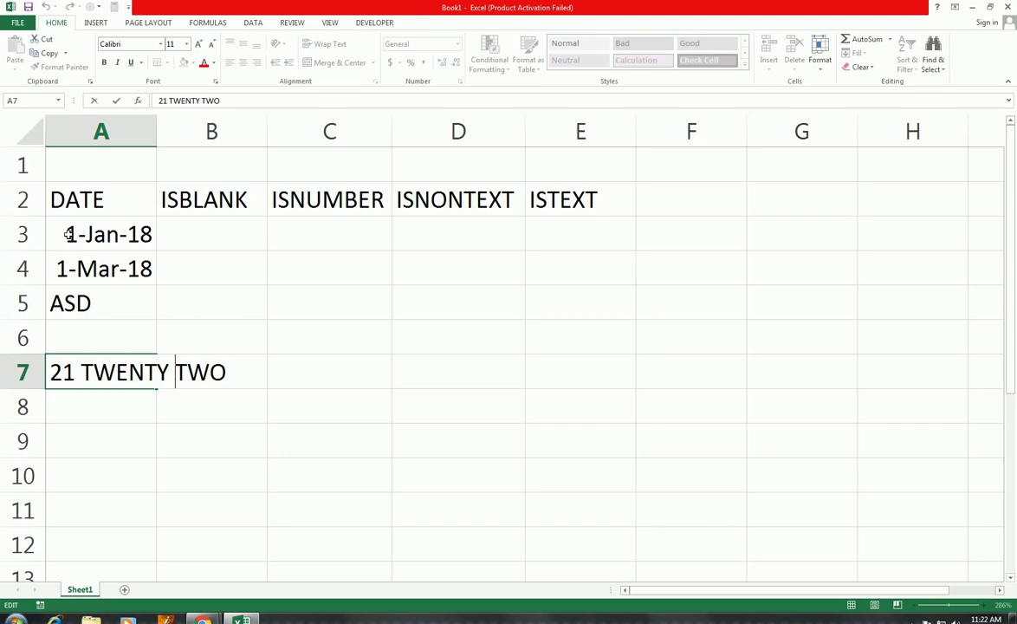
key("Left")
key("Left")
key("Left")
key("Left")
key("Left")
key("BackSpace")
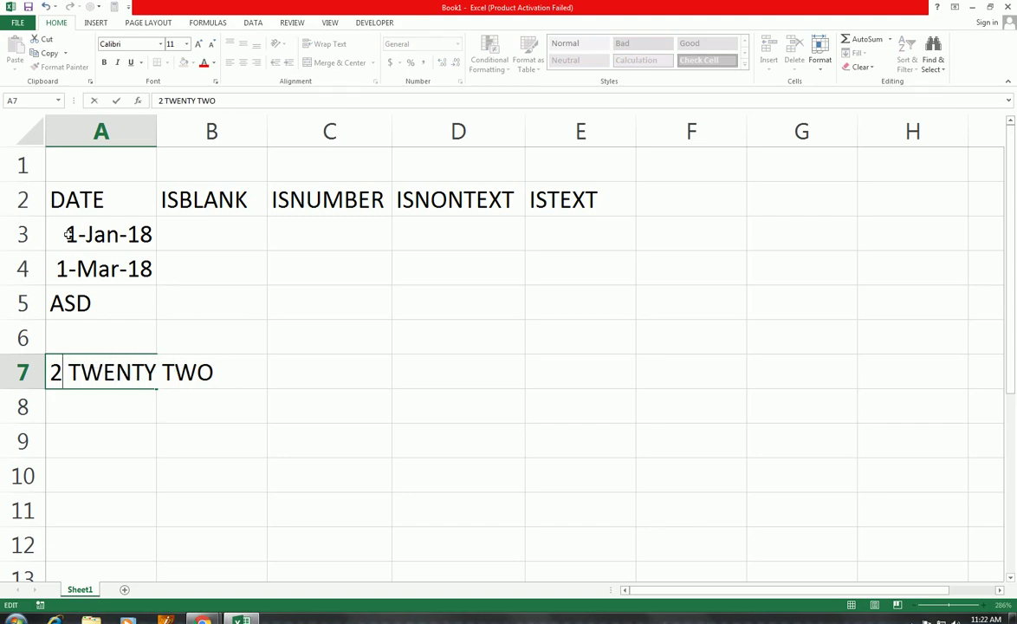
type("2")
key("Return")
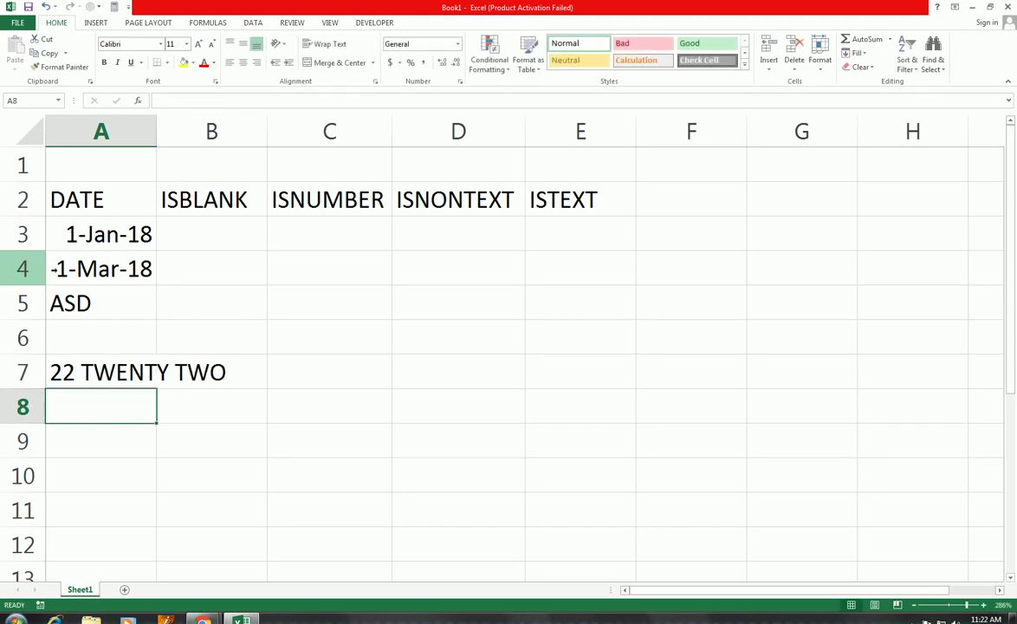
key("ctrl+l")
key("ctrl+semicolon")
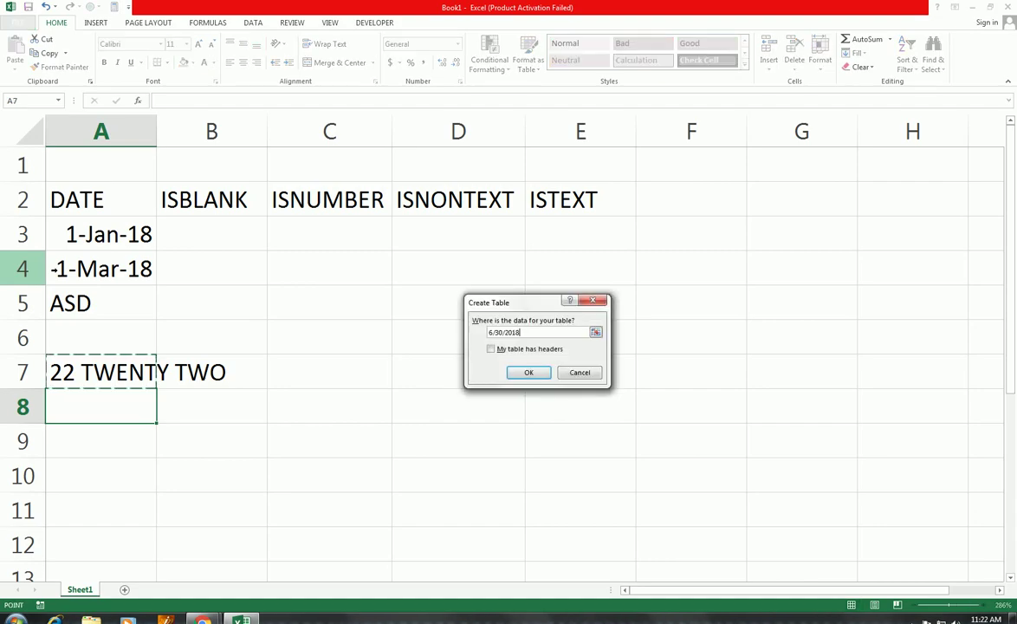
key("Right")
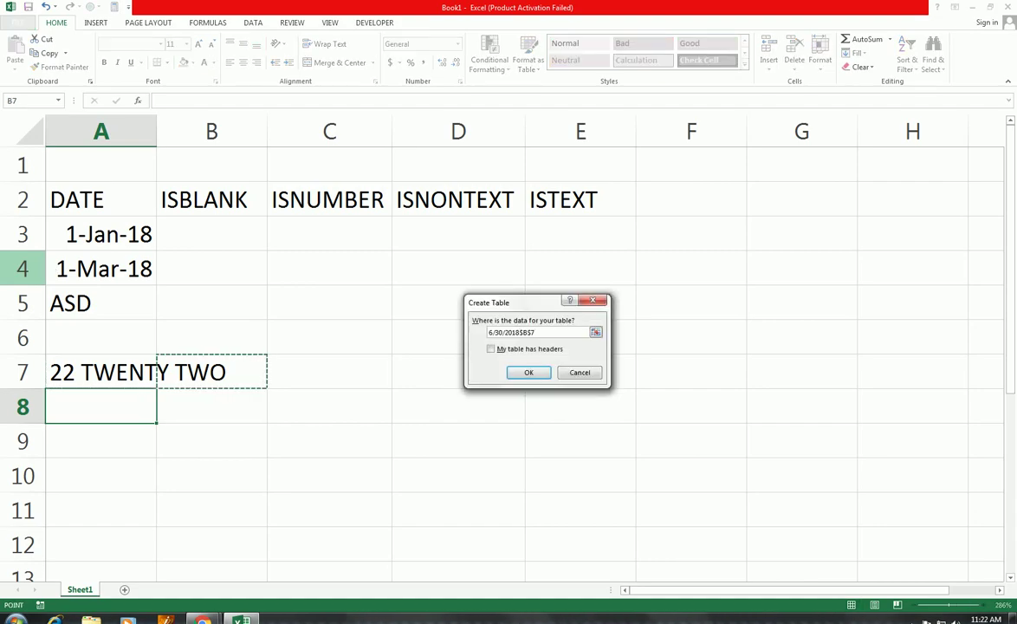
left_click(579, 371)
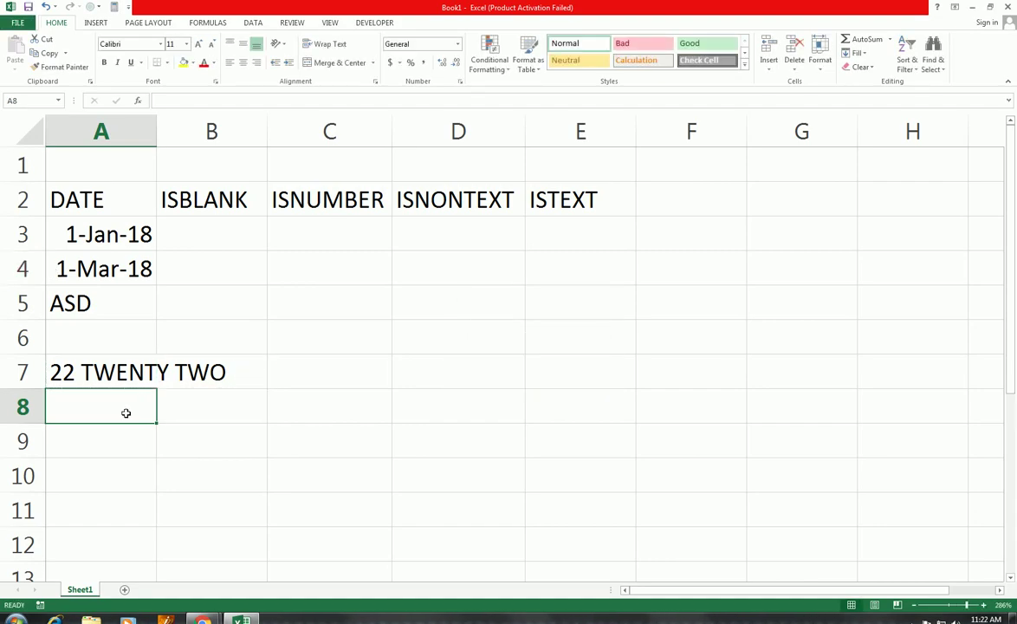
Insert the current date, 6/30/2018, in cell A8
key("ctrl+semicolon")
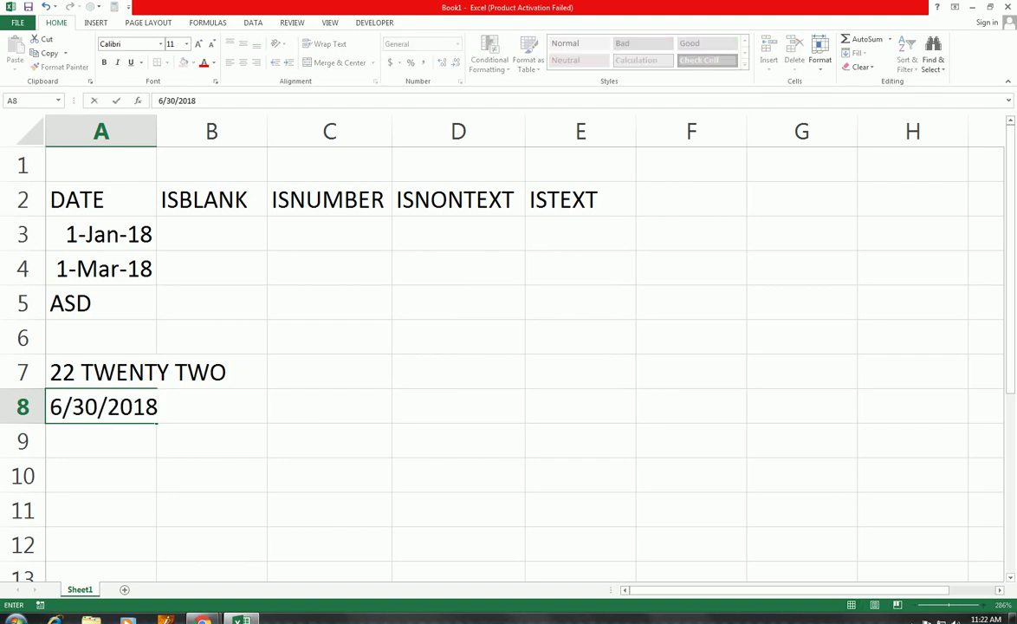
left_click(205, 366)
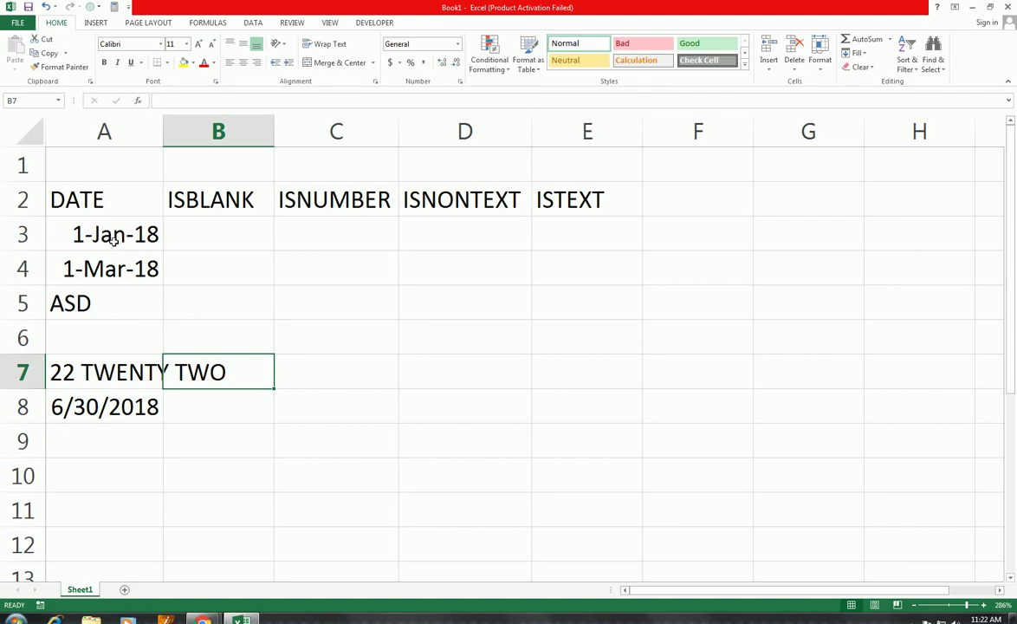
left_click(126, 422)
Format the date in cell A8 in the 30-Jun-18 style and auto-fit the width of column A
left_click(111, 407)
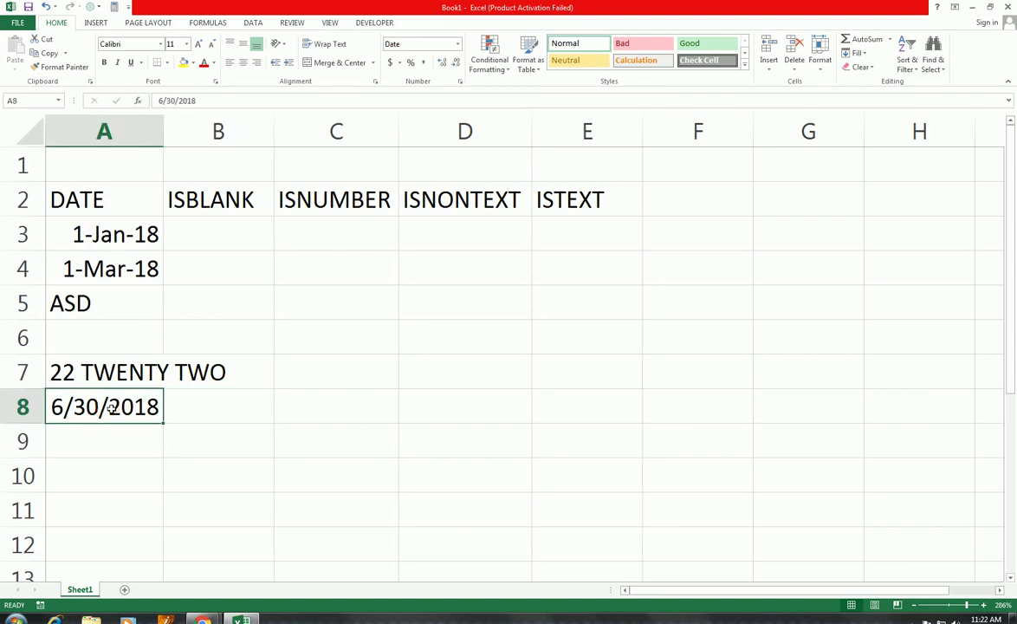
key("ctrl+shift+3")
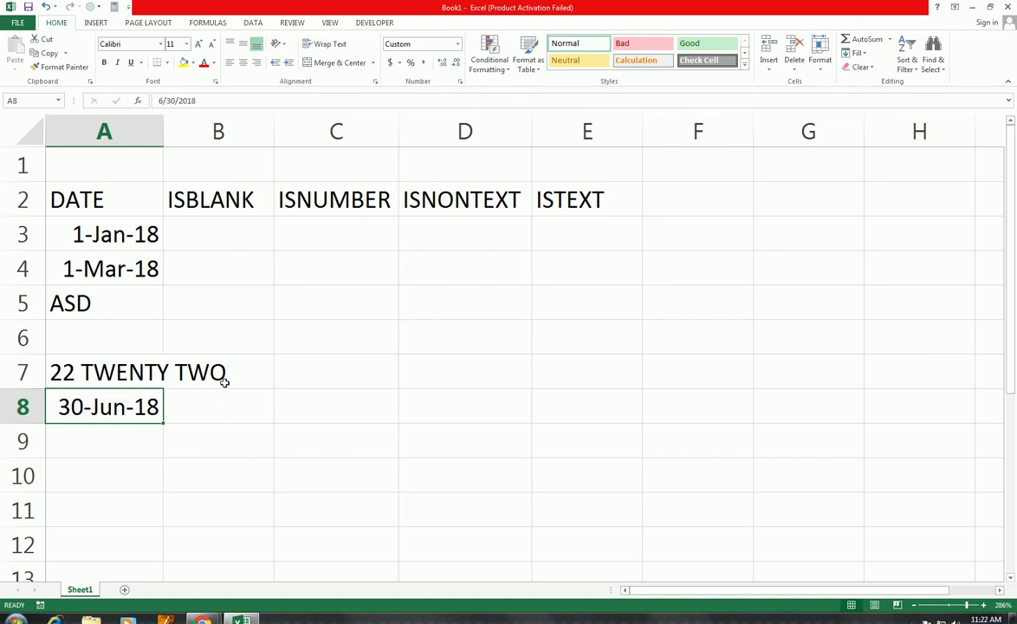
double_click(163, 131)
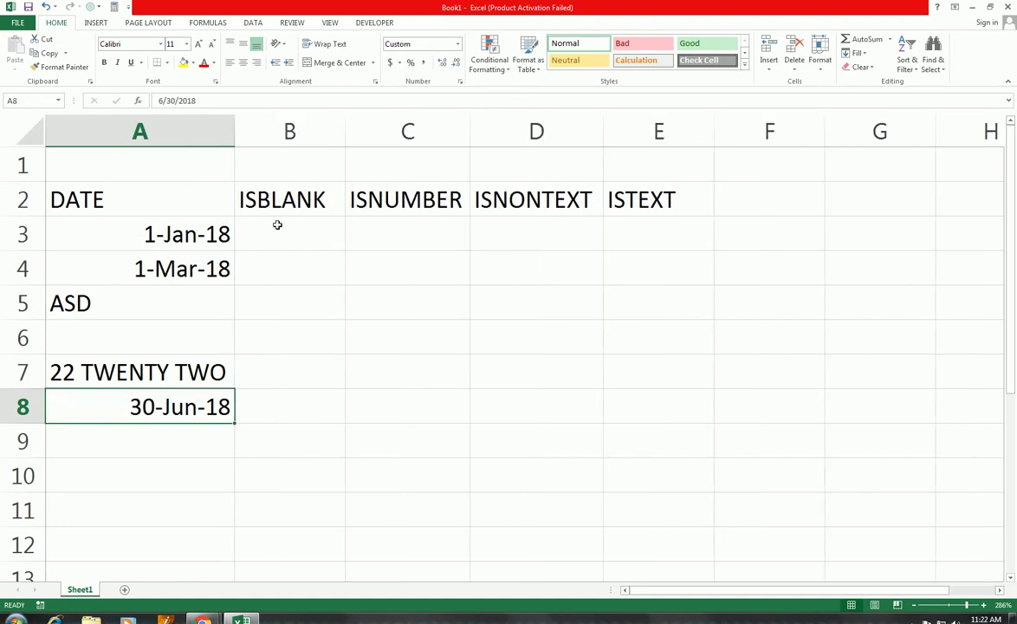
Enter the formula =ISBLANK(A3) in cell B3
left_click(292, 234)
type("=IS")
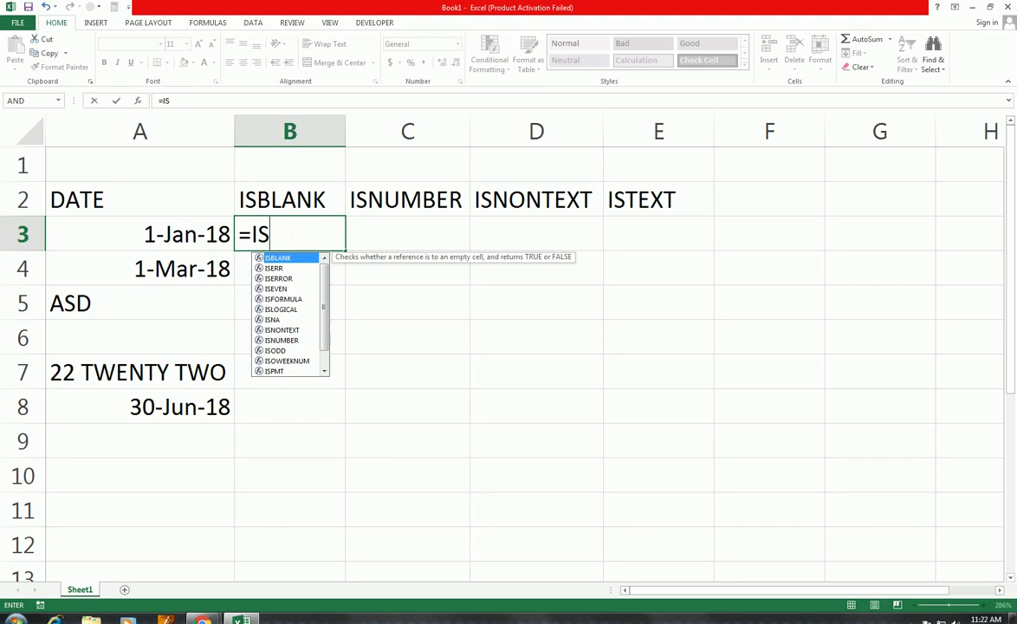
key("Tab")
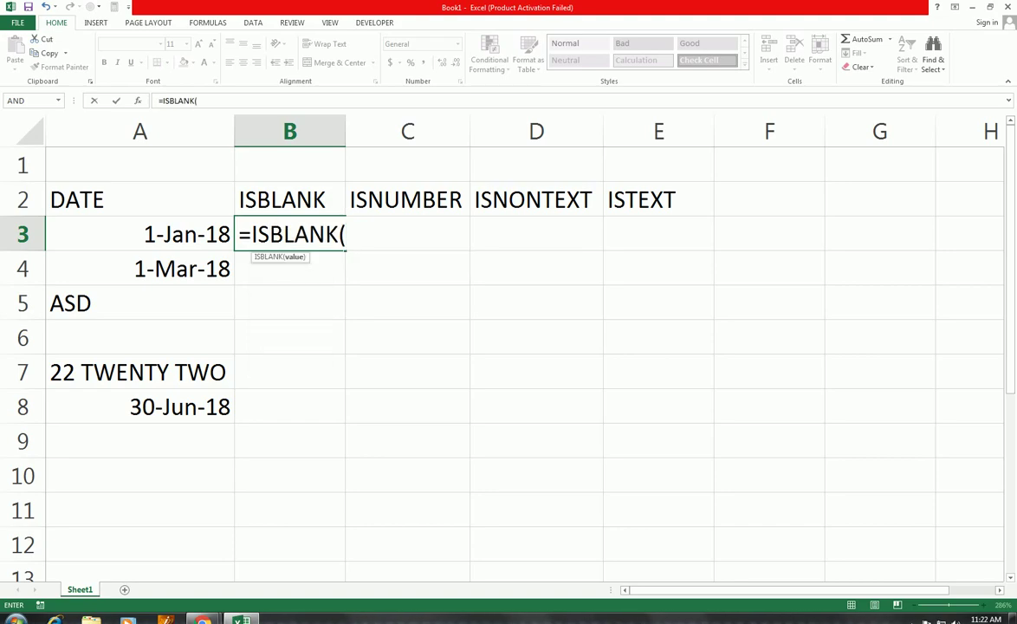
left_click(196, 236)
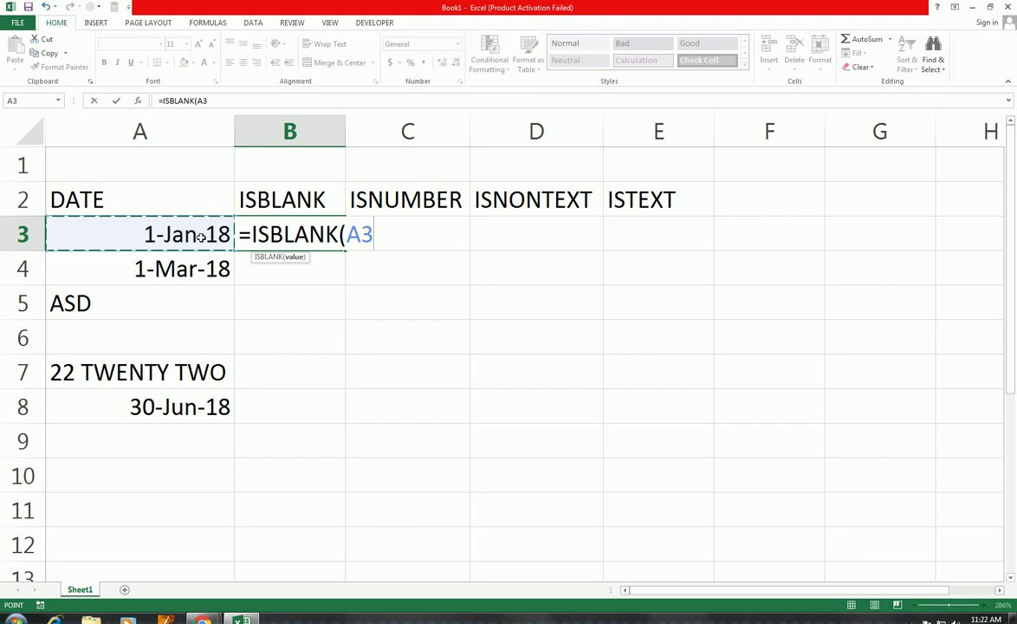
type(")")
key("Return")
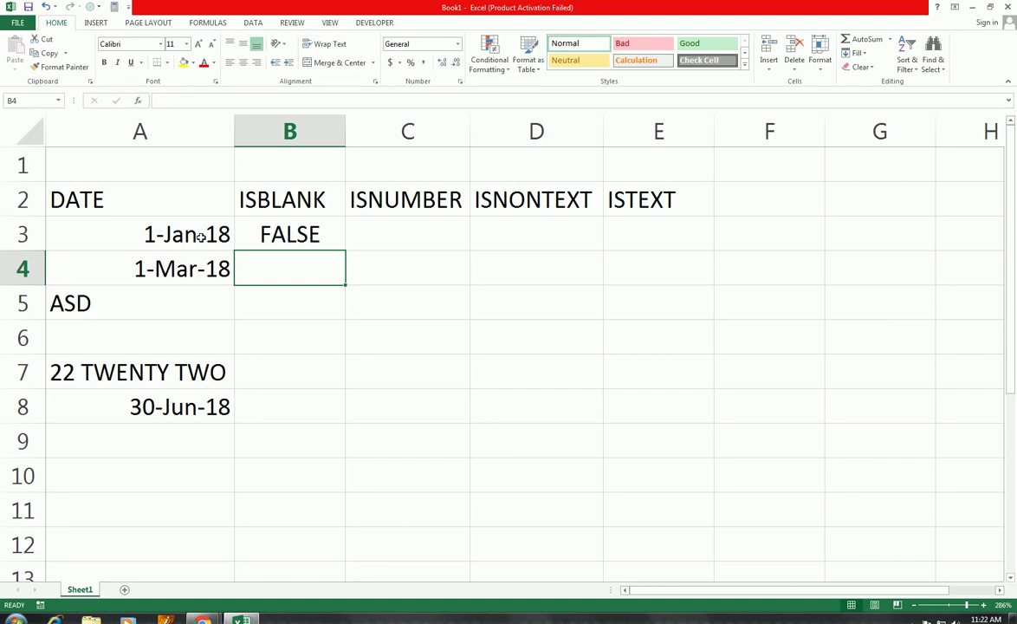
key("Up")
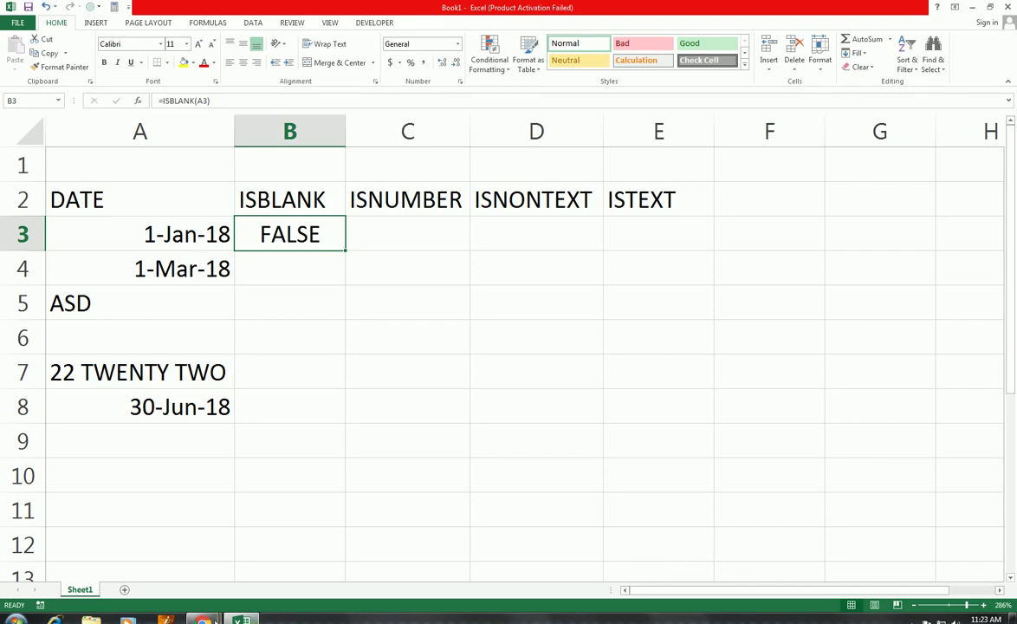
Switch to the browser, look through the YouTube channel's uploaded videos, and return to the Excel workbook
mouse_move(202, 619)
left_click(269, 516)
scroll(340, 465, "down", 5)
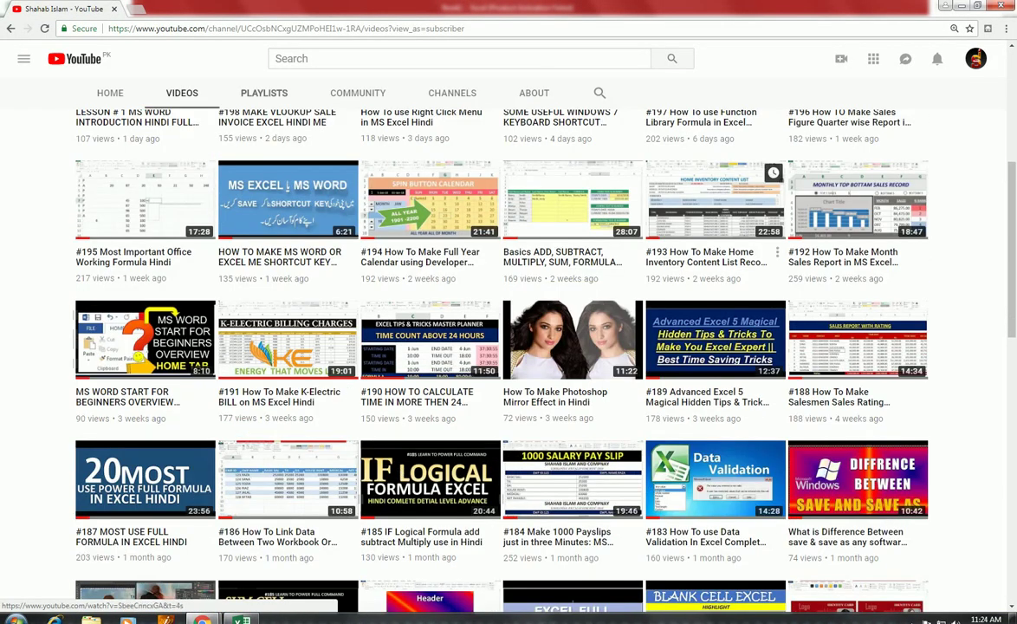
scroll(601, 202, "up", 3)
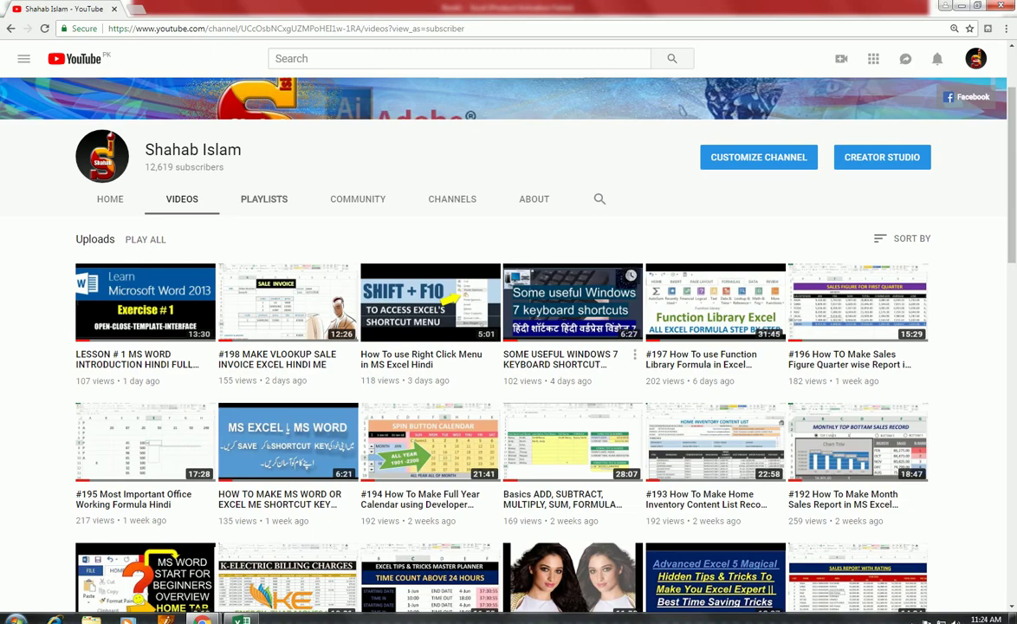
scroll(554, 323, "down", 4)
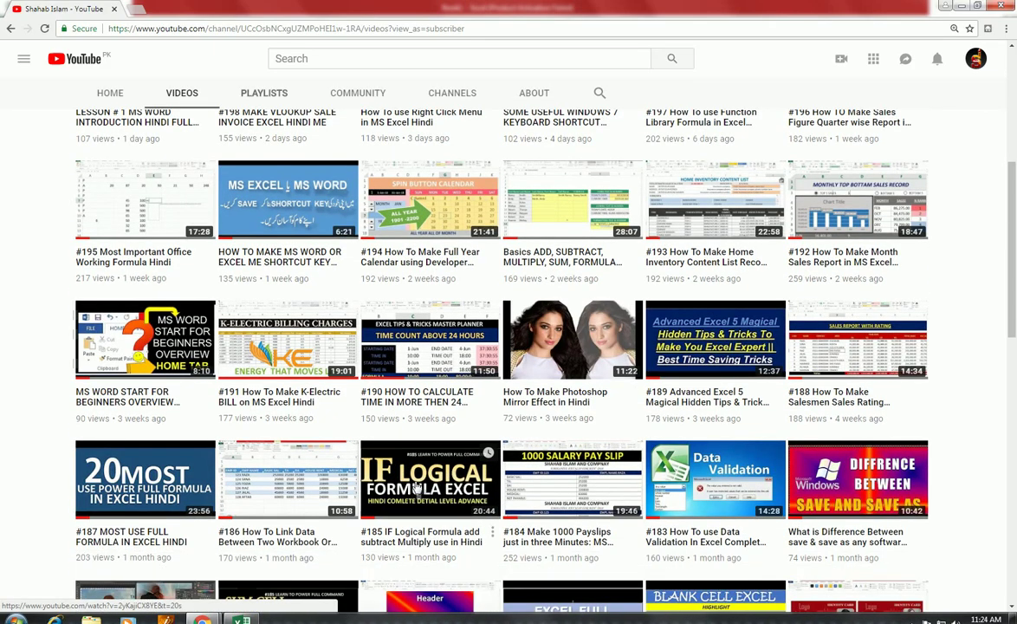
scroll(421, 498, "down", 1)
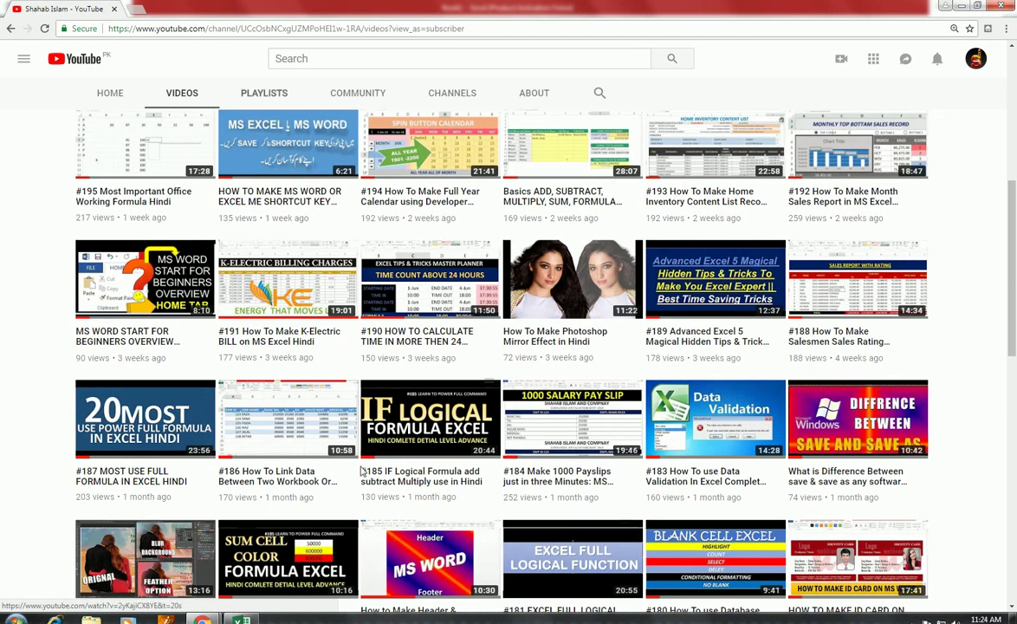
scroll(407, 520, "down", 2)
scroll(414, 442, "up", 9)
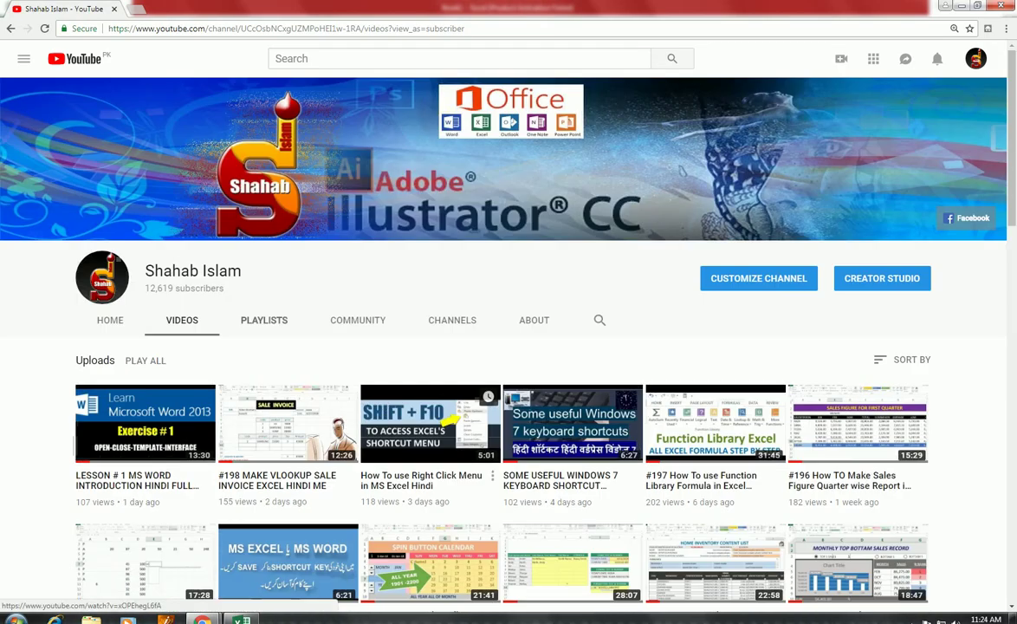
left_click(241, 620)
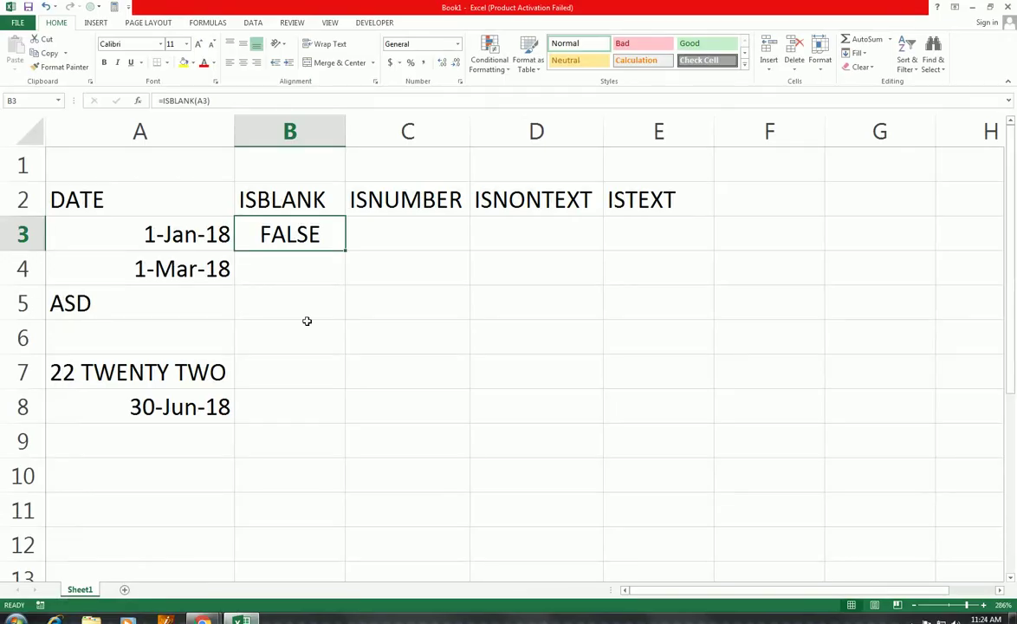
Review the ISBLANK formula in cell B3 and fill it down through B8
double_click(248, 243)
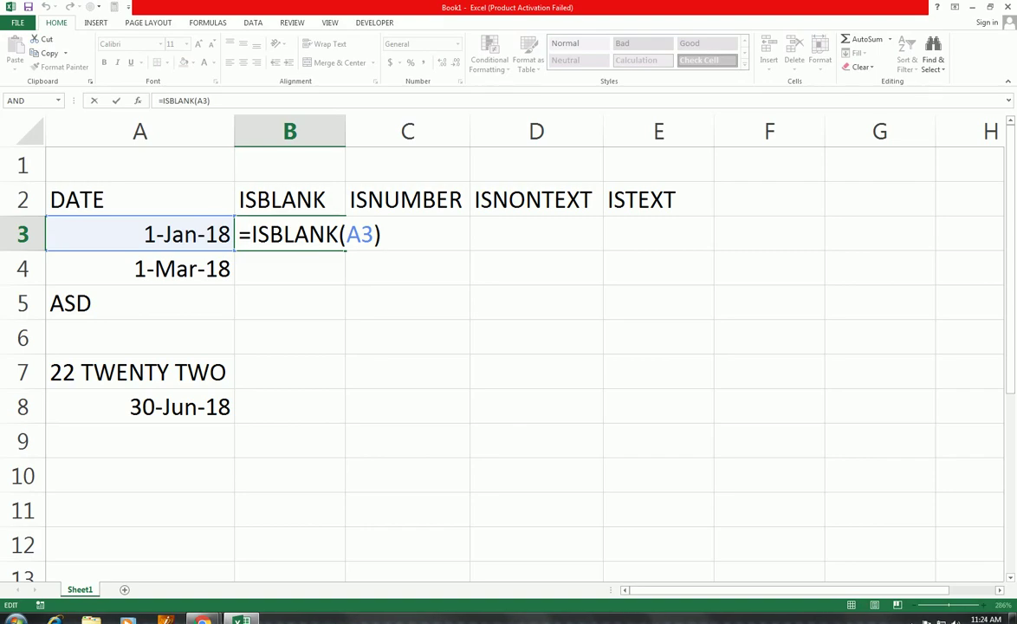
key("Return")
left_click(325, 236)
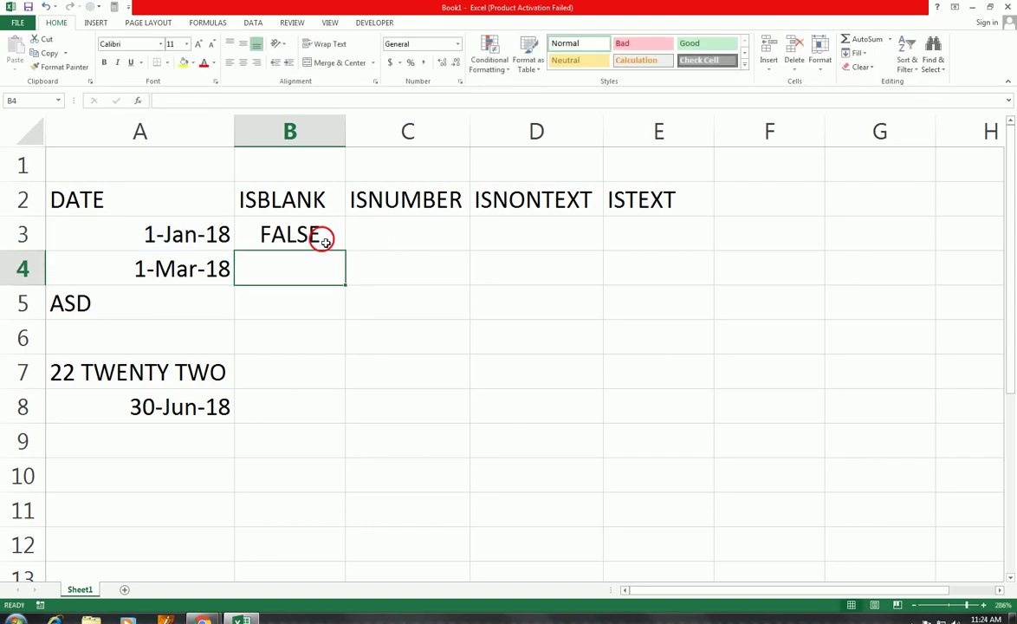
left_click_drag(345, 249, 339, 415)
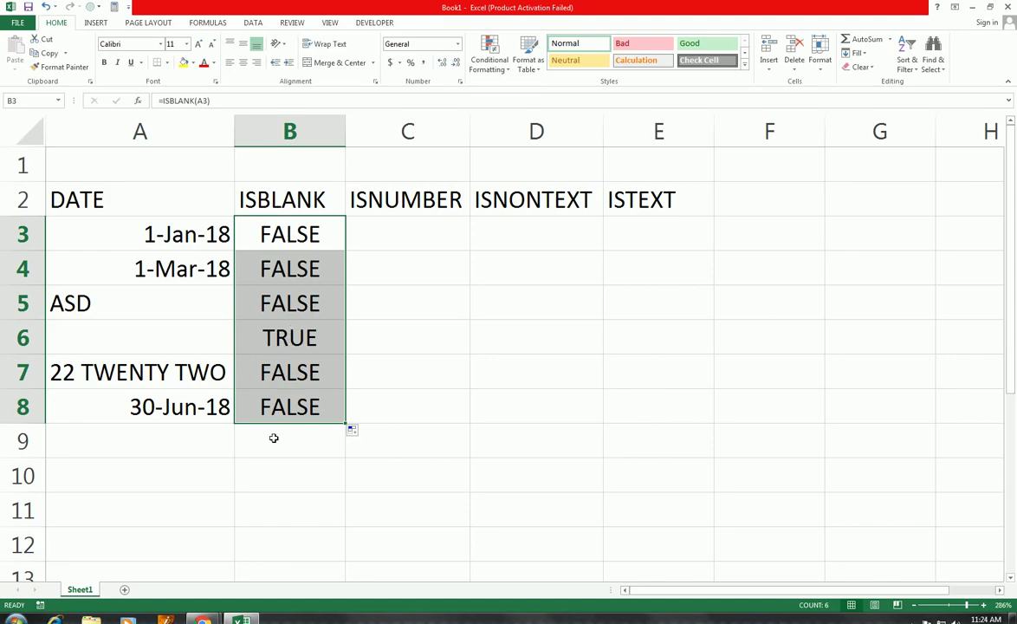
Enter the formula =ISNUMBER(A3) in cell C3
left_click(384, 219)
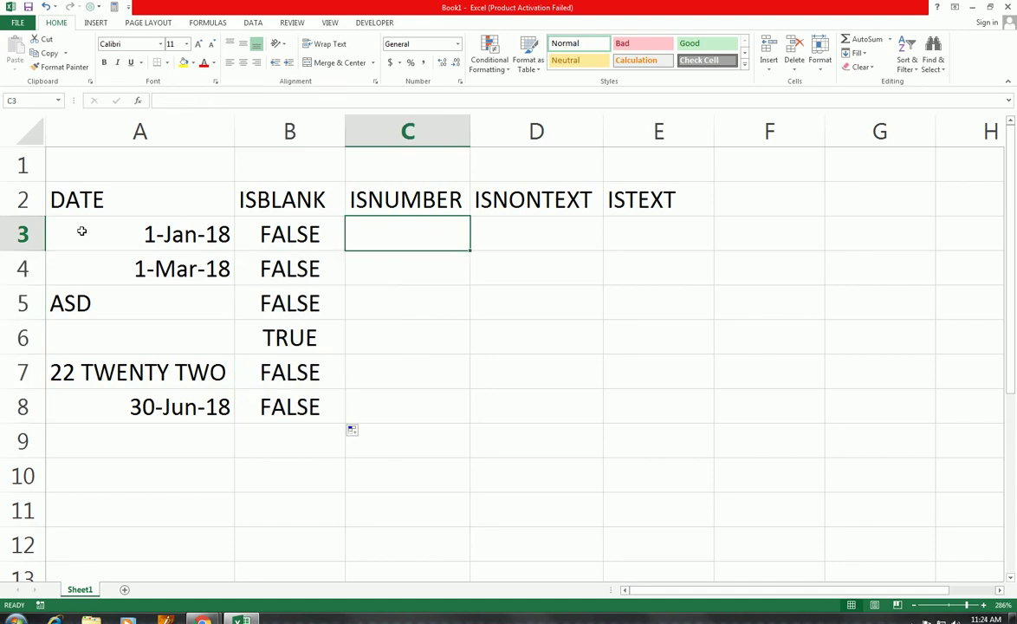
type("=IN")
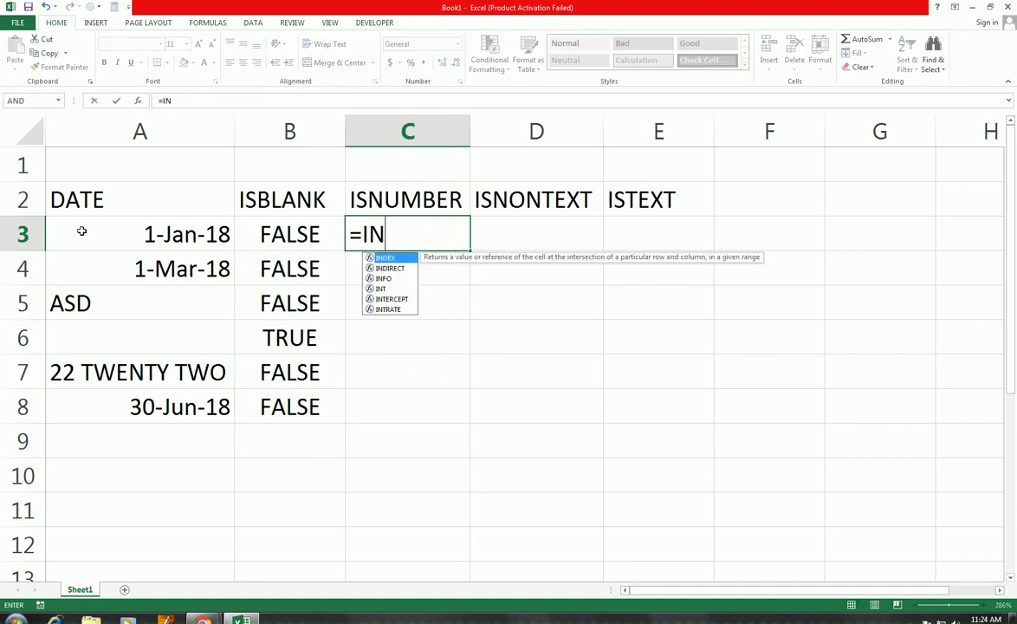
key("BackSpace")
type("S")
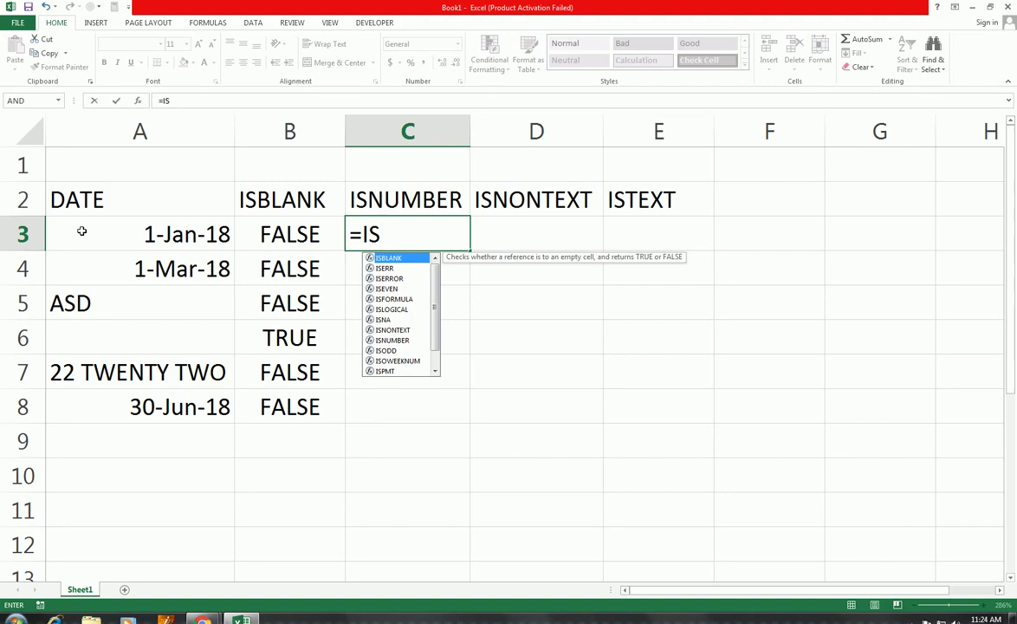
key("Down")
key("Down")
key("Down")
key("Down")
key("Down")
key("Down")
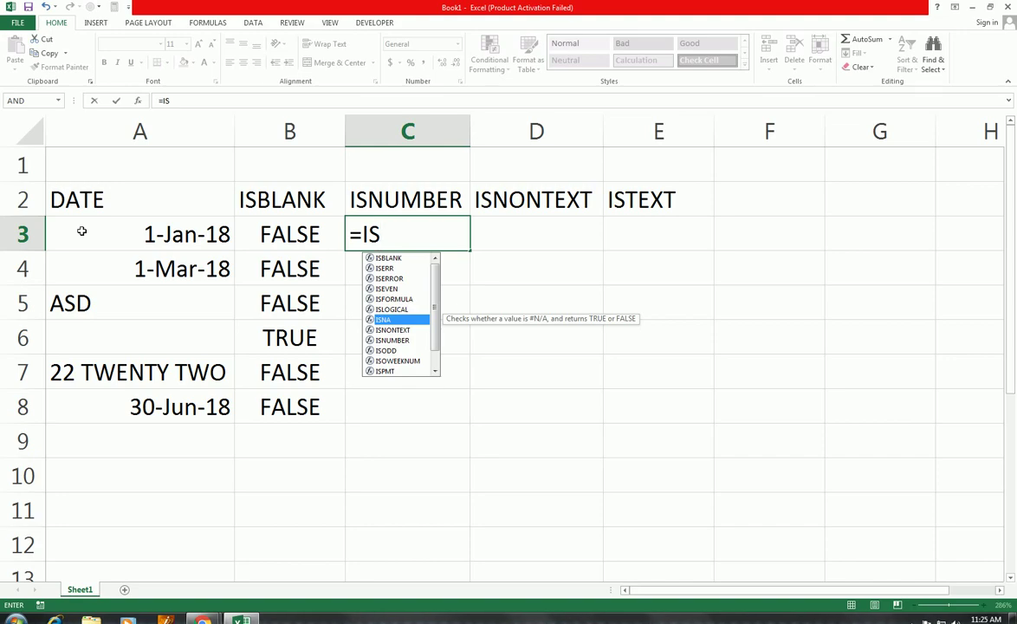
key("Down")
key("Down")
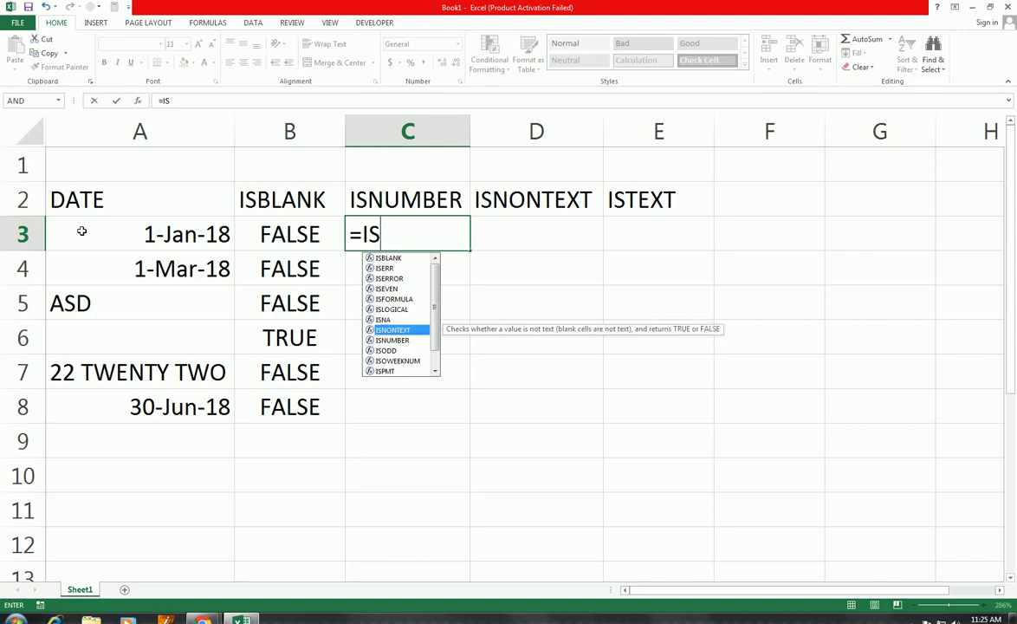
key("Tab")
key("Left")
key("Left")
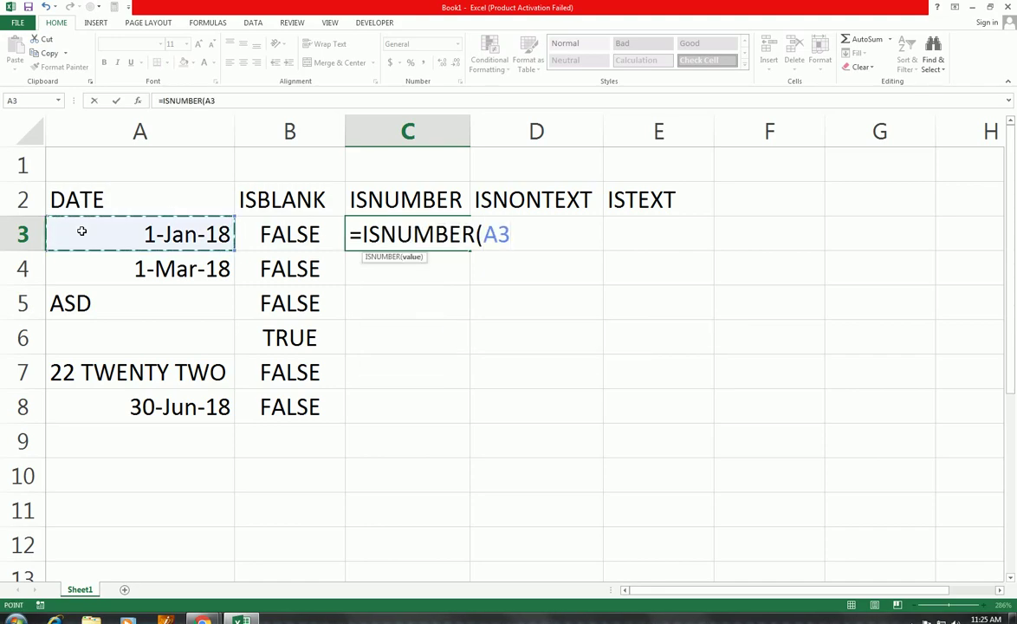
type(")")
key("Return")
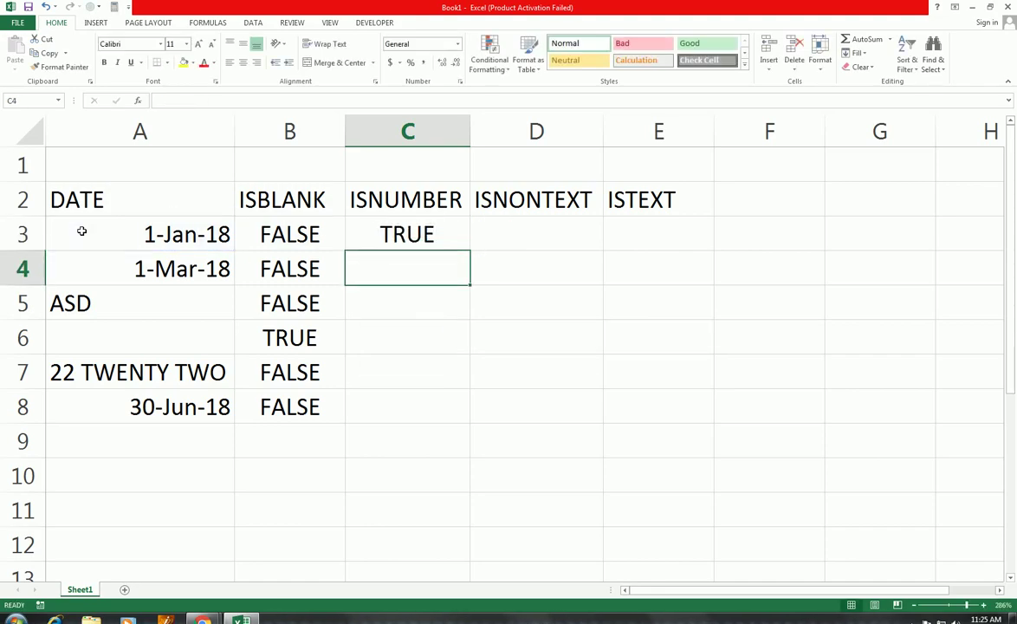
Fill the ISNUMBER formula from cell C3 down through C8
key("Down")
key("Up")
key("Up")
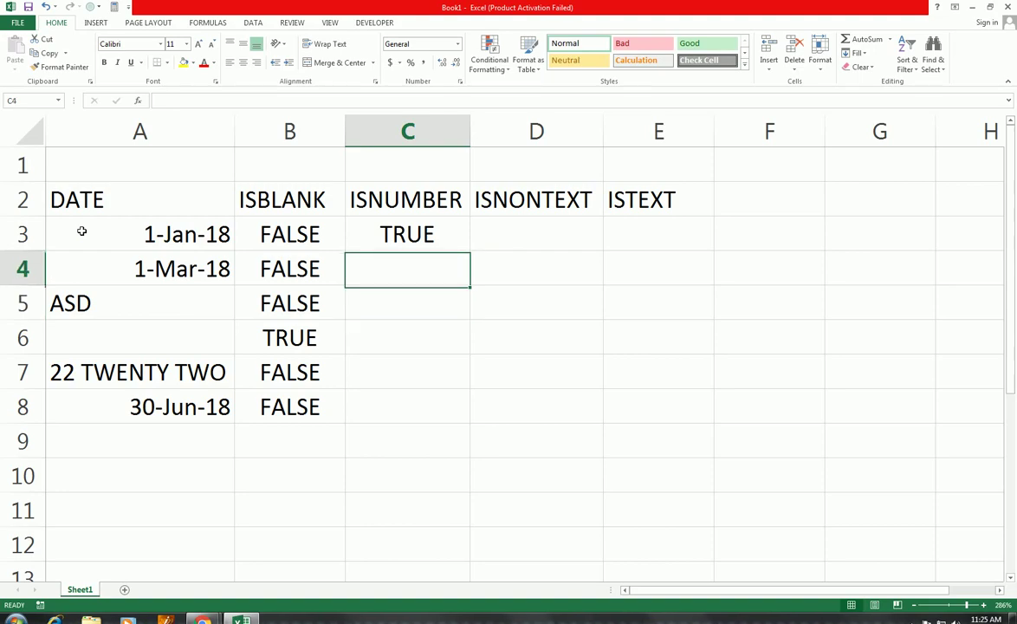
key("shift+Down")
key("shift+Down")
key("shift+Down")
key("shift+Down")
key("shift+Down")
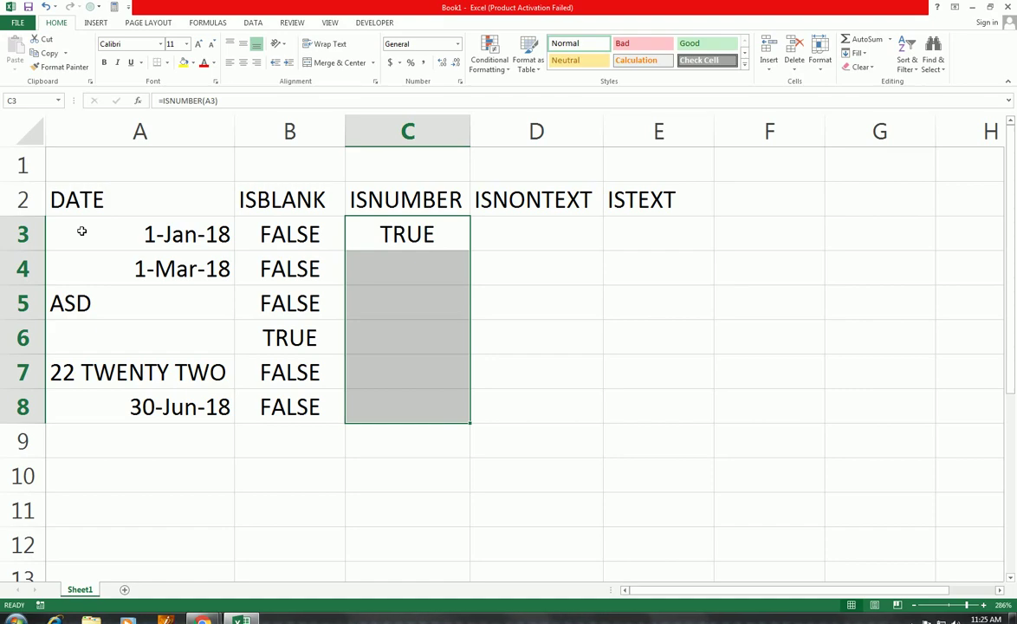
key("ctrl+d")
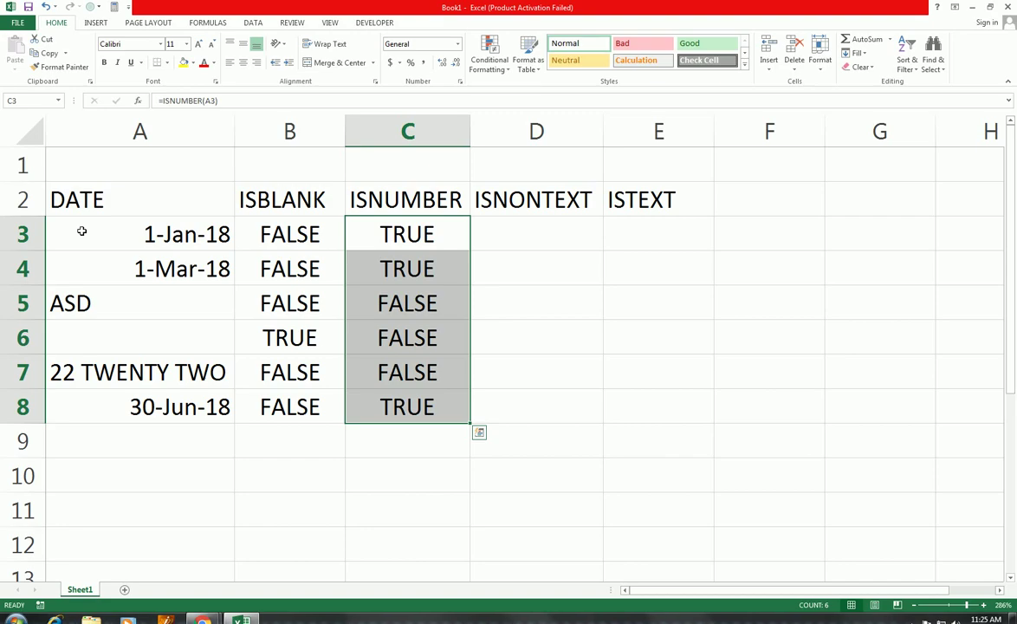
Enter the formula =ISNONTEXT(A3) in cell D3
key("Right")
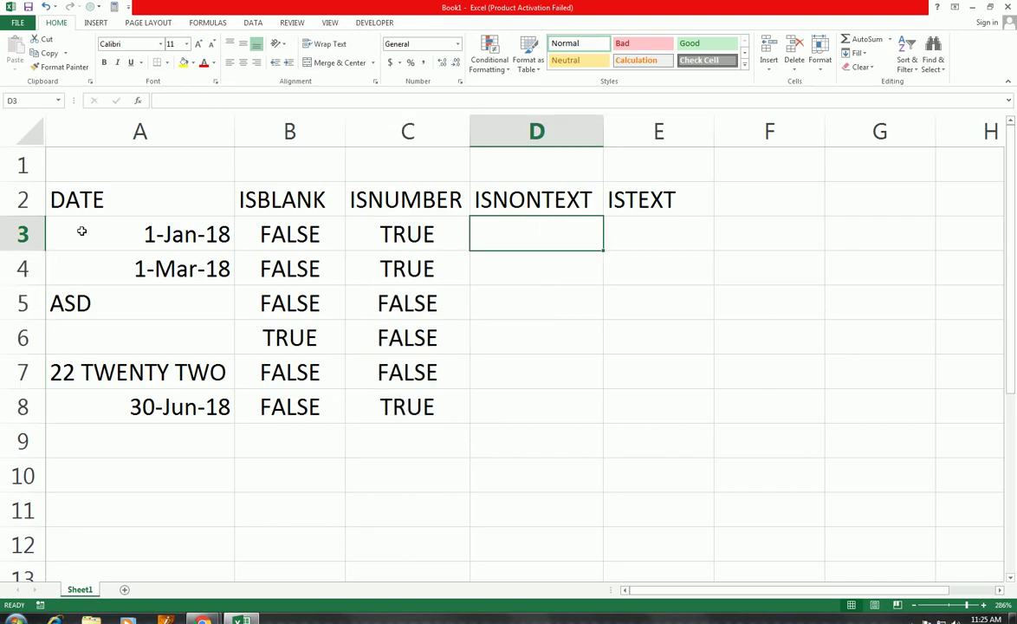
type("=IS")
key("Down")
key("Down")
key("Down")
key("Down")
key("Down")
key("Down")
key("Down")
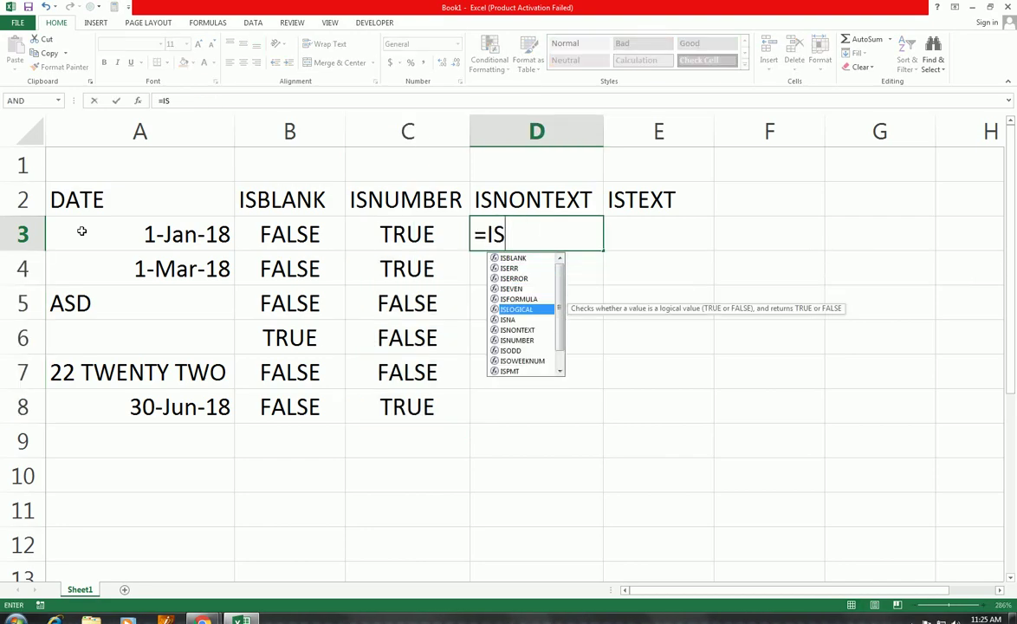
key("Tab")
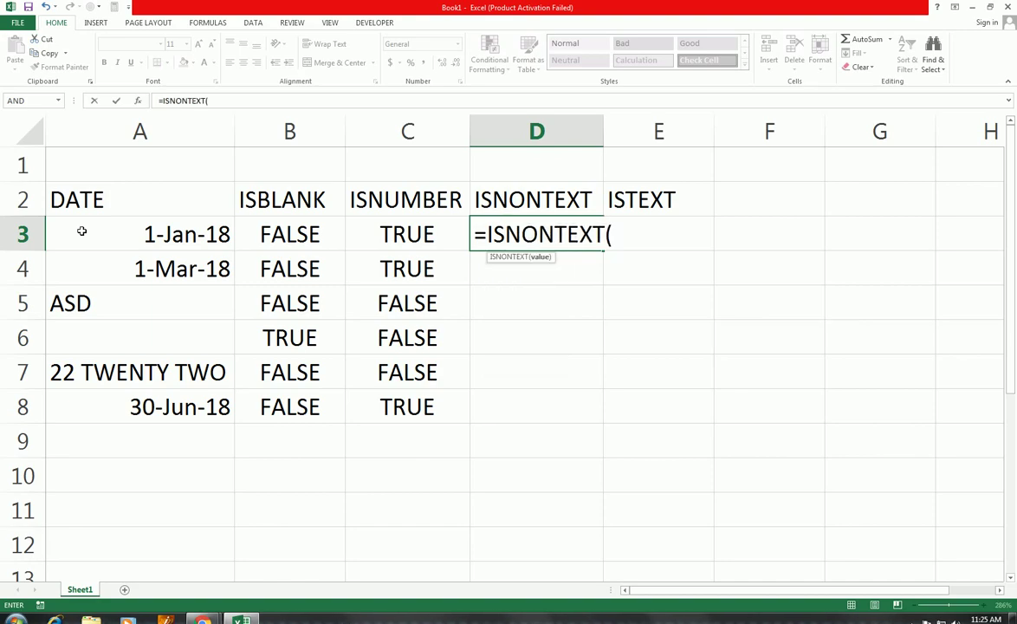
left_click(126, 230)
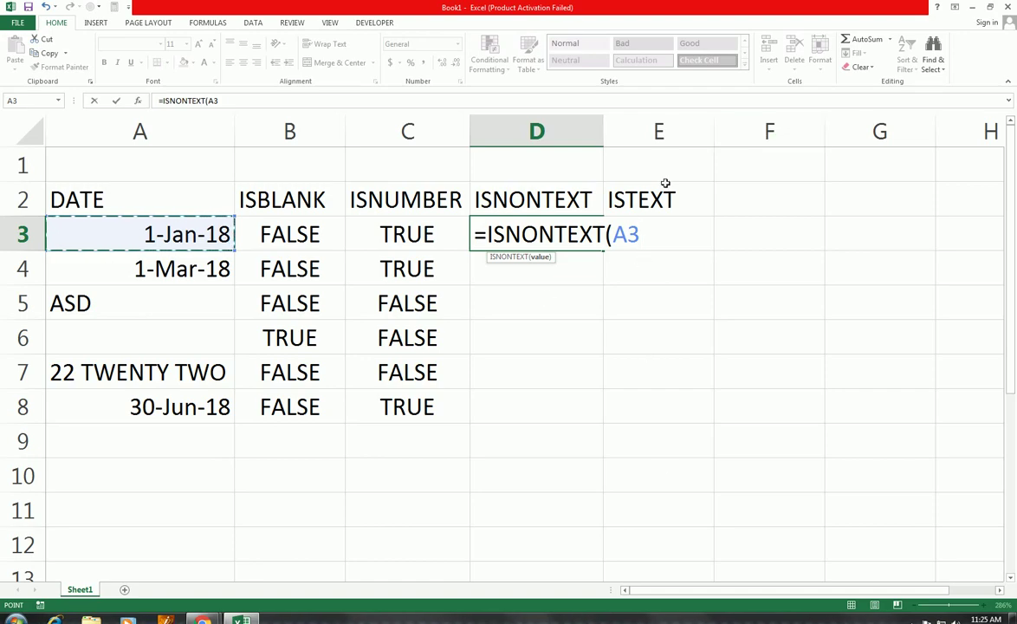
type(")")
key("Return")
Fill the ISNONTEXT formula from cell D3 down through D8
key("Up")
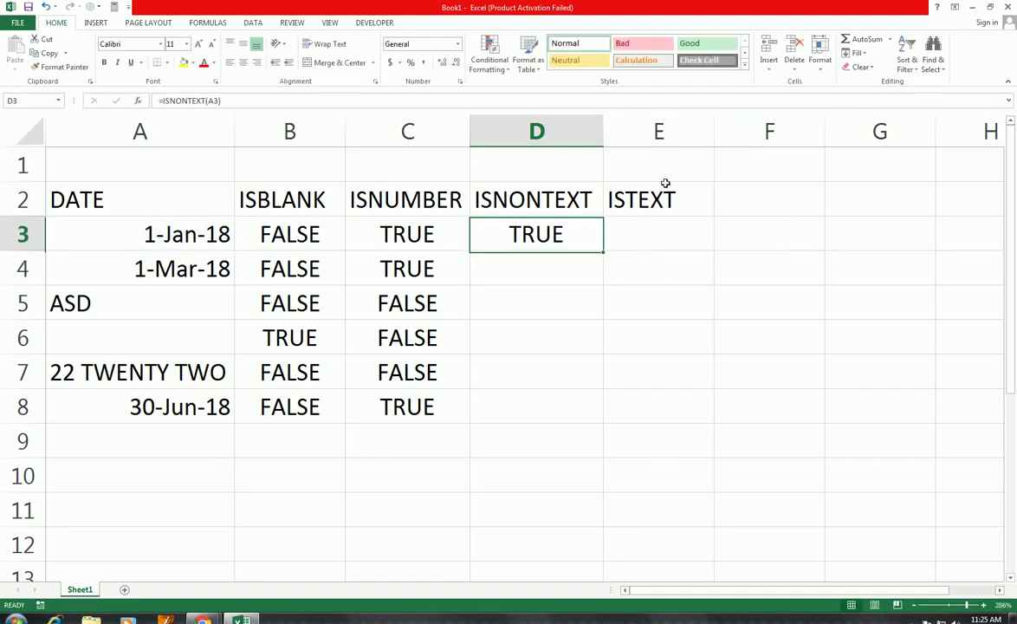
key("shift+Down")
key("shift+Down")
key("shift+Down")
key("shift+Down")
key("shift+Down")
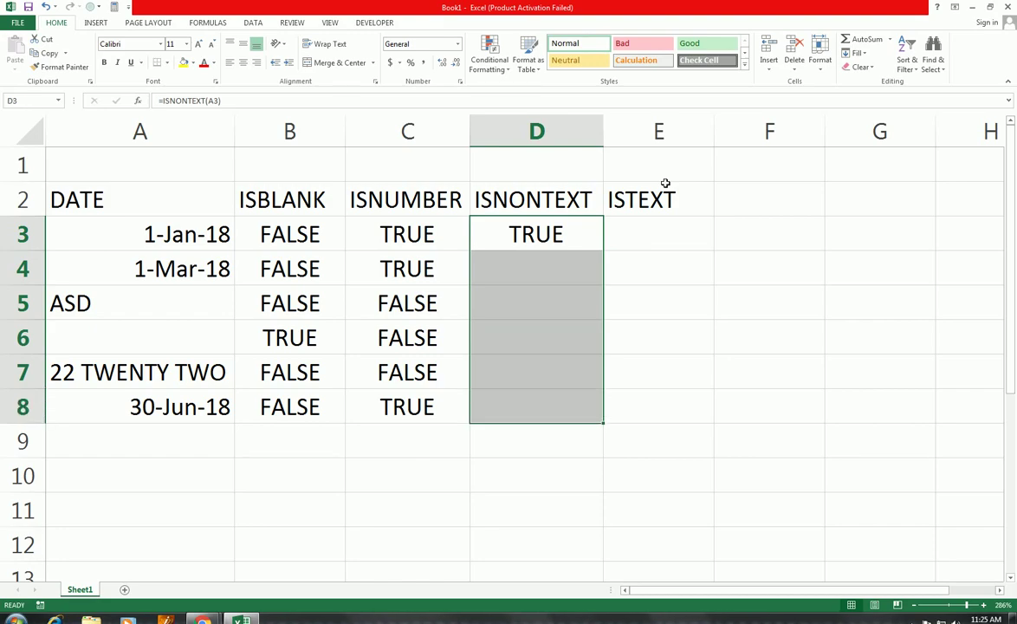
key("ctrl+d")
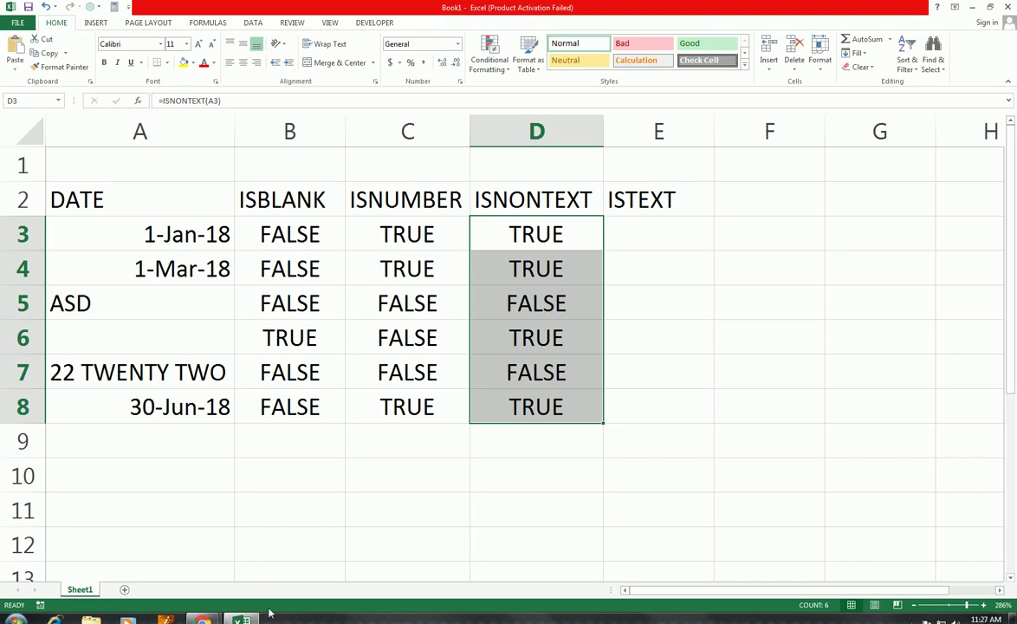
key("ctrl+q")
Start a formula in cell E3 under the ISTEXT heading
left_click(628, 233)
type("=ID")
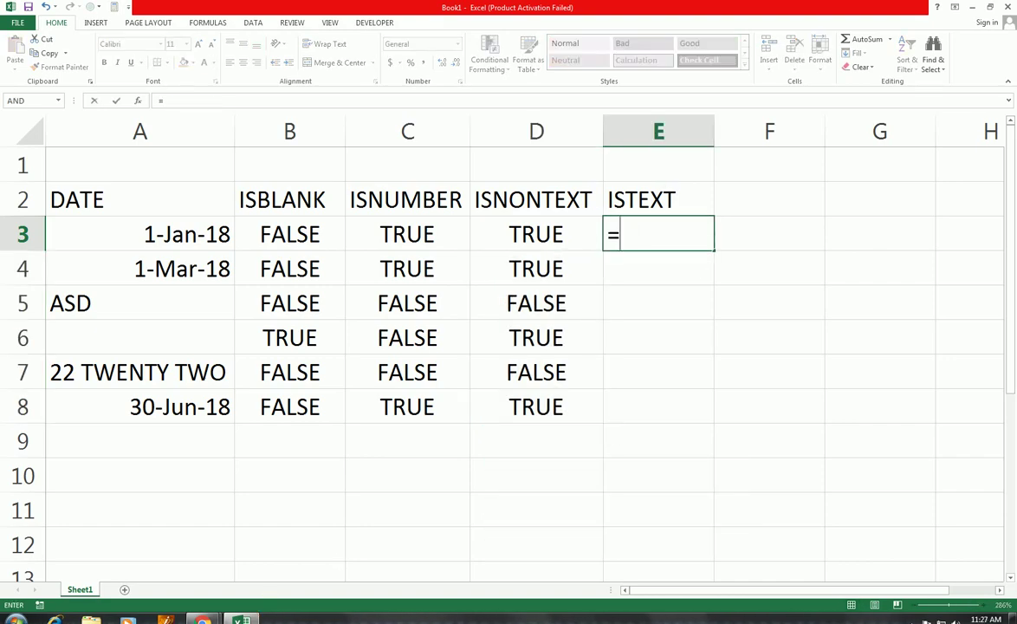
key("BackSpace")
type("SERR(")
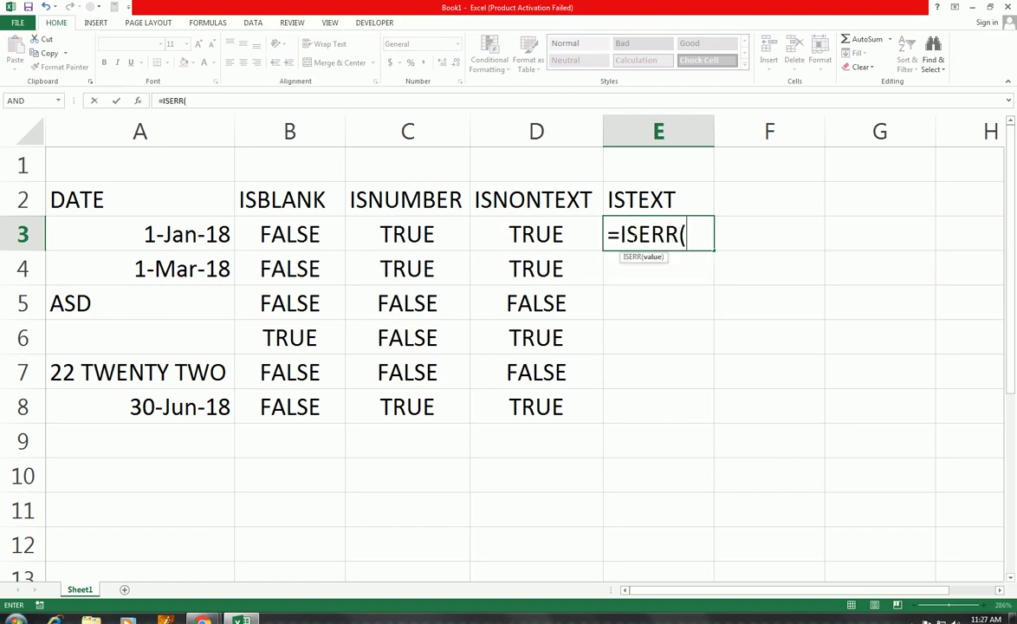
key("BackSpace")
key("BackSpace")
key("BackSpace")
key("BackSpace")
key("BackSpace")
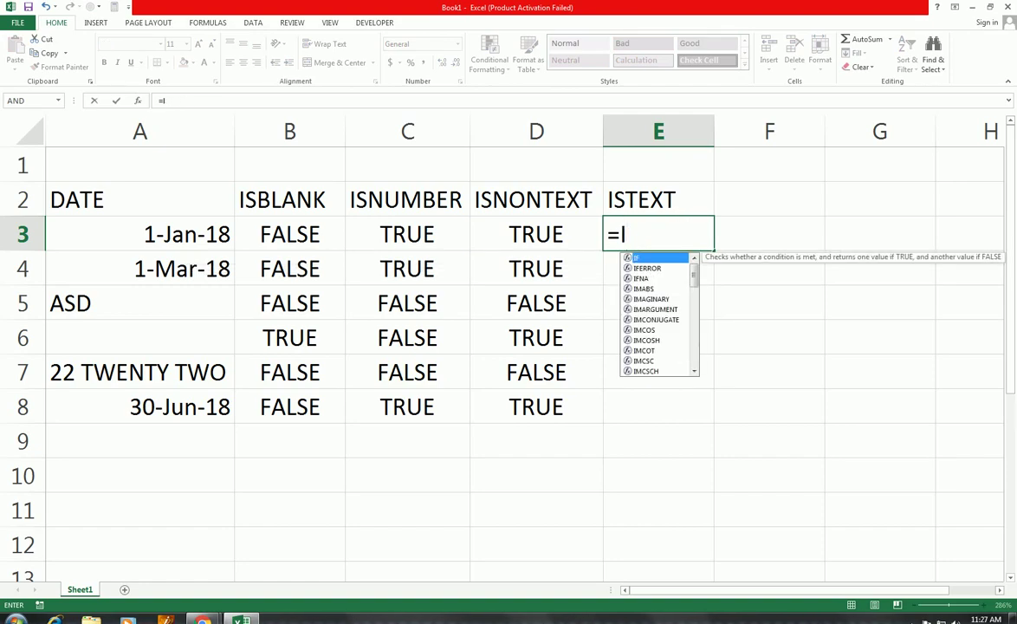
Complete the formula =ISTEXT(A3) in cell E3
type("S")
key("Down")
key("Down")
key("Down")
key("Down")
key("Down")
key("Down")
key("Down")
key("Down")
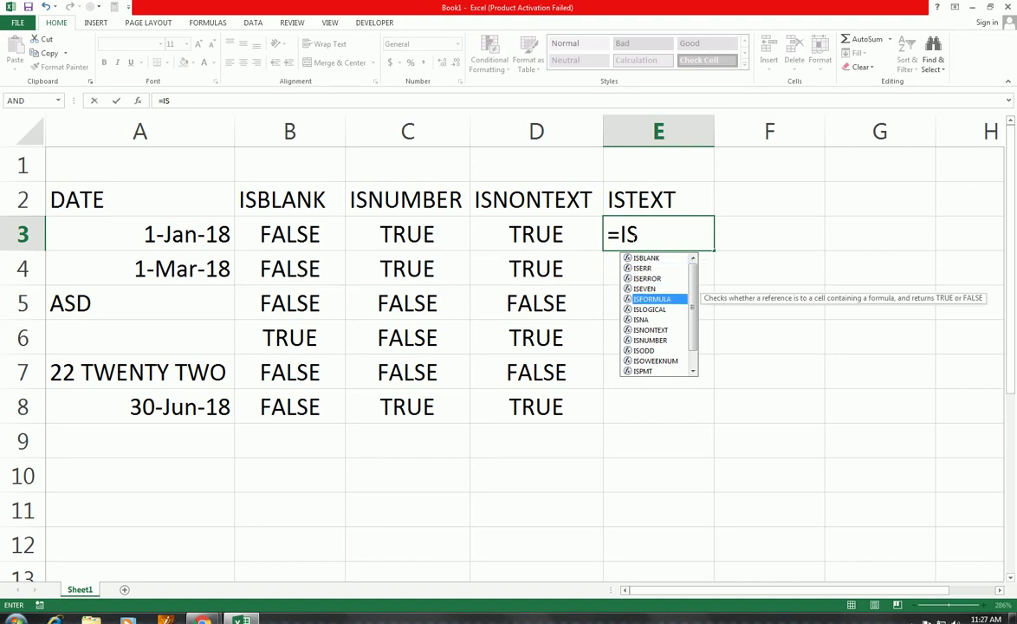
type("T")
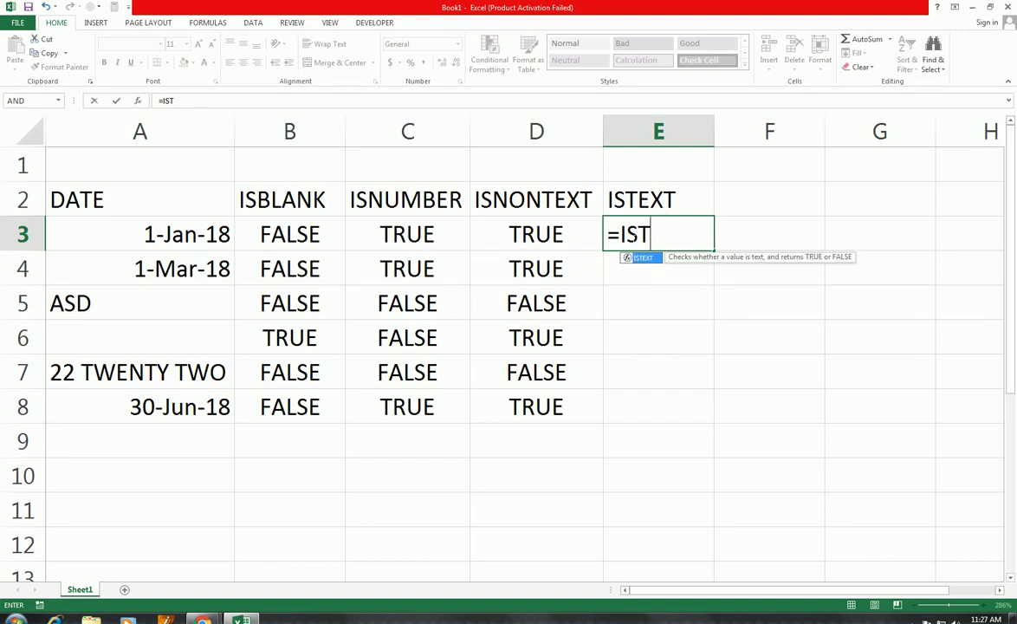
key("Tab")
key("Left")
key("Left")
key("Left")
key("Left")
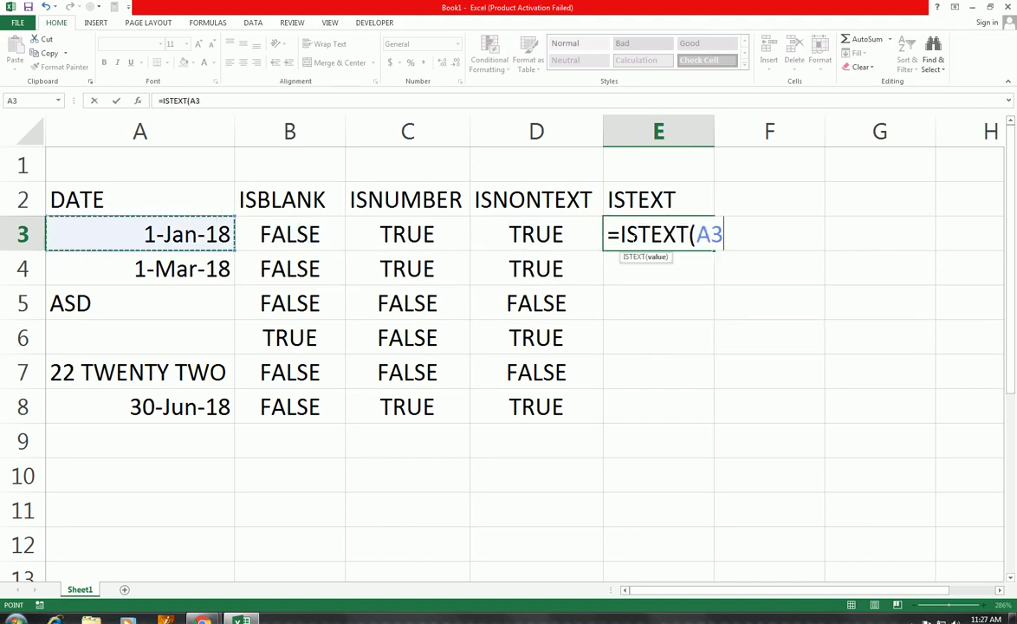
type(")")
key("Return")
Fill the ISTEXT formula from cell E3 down through E8
key("Up")
key("shift+Down")
key("shift+Down")
key("shift+Down")
key("shift+Down")
key("shift+Down")
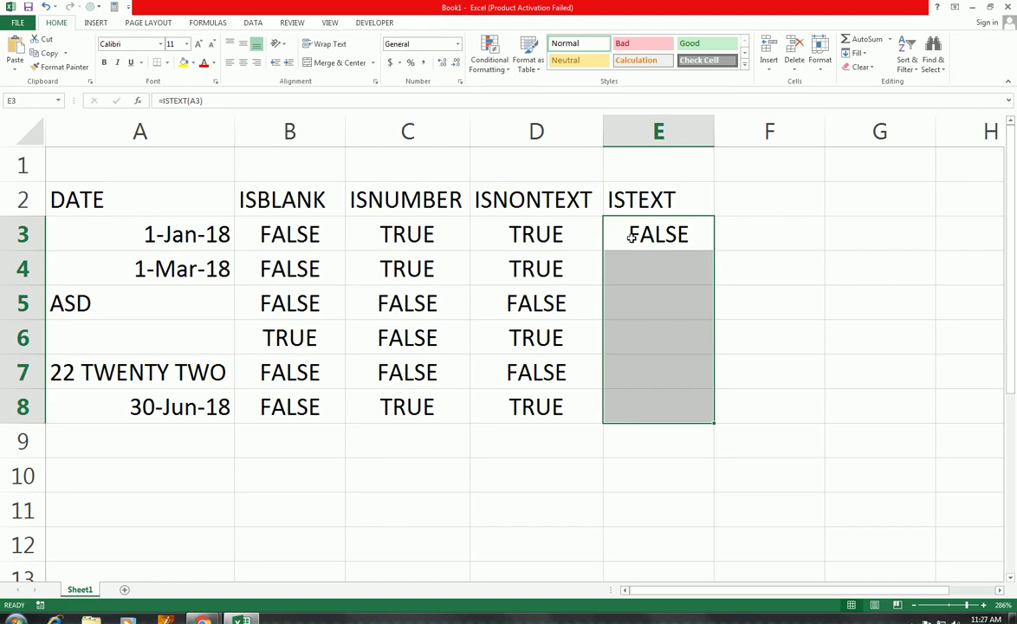
key("ctrl+s")
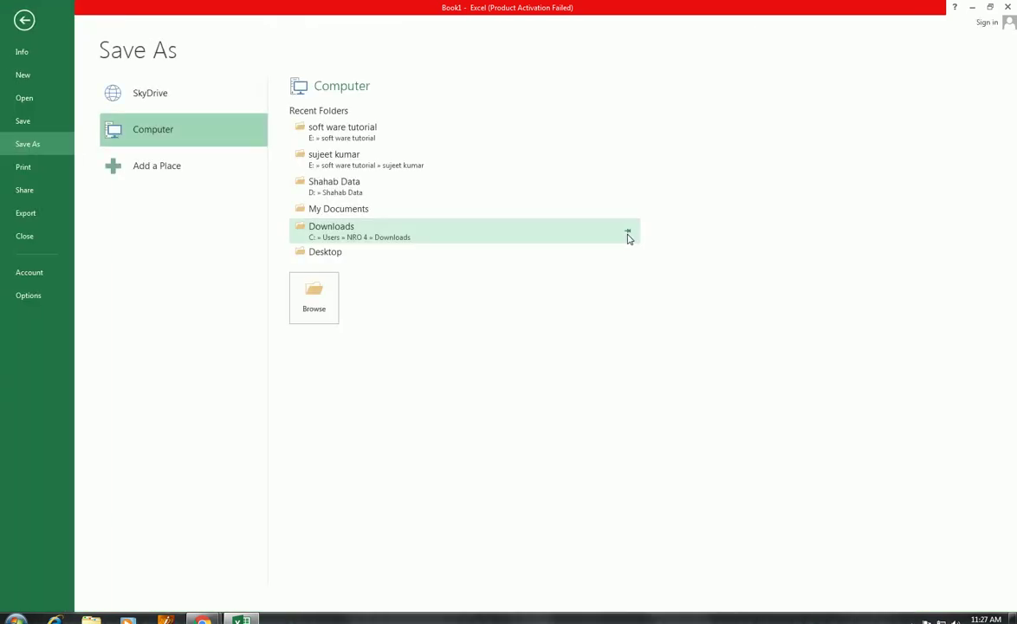
key("Escape")
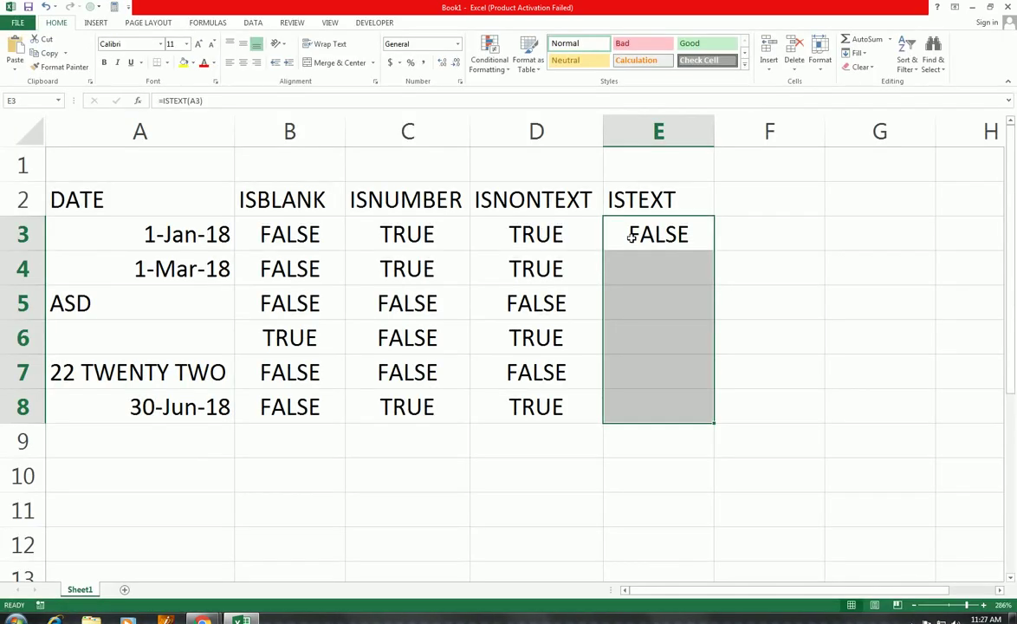
key("ctrl+d")
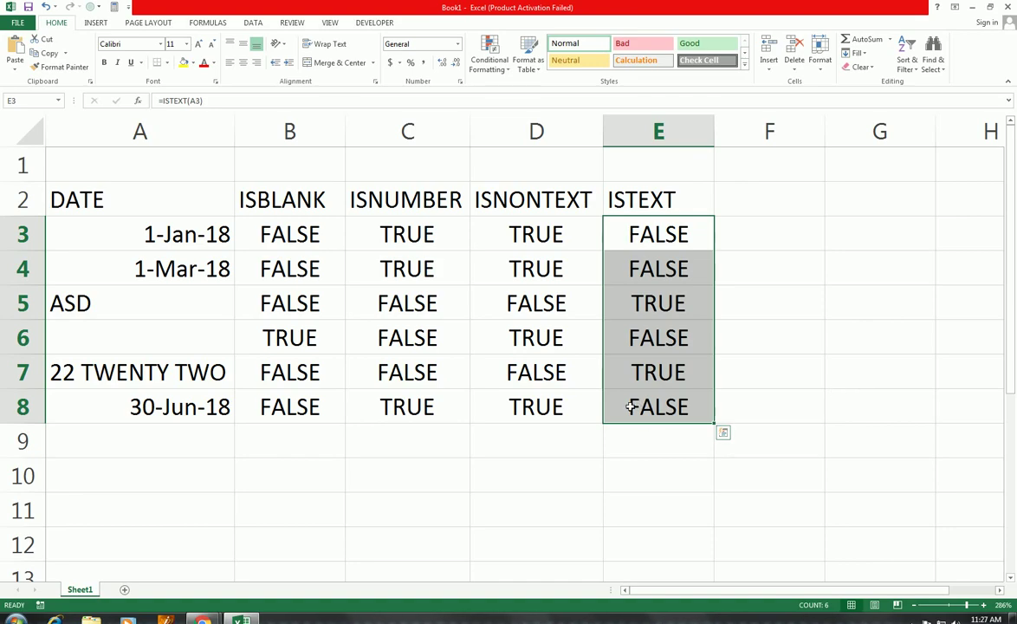
key("ctrl+q")
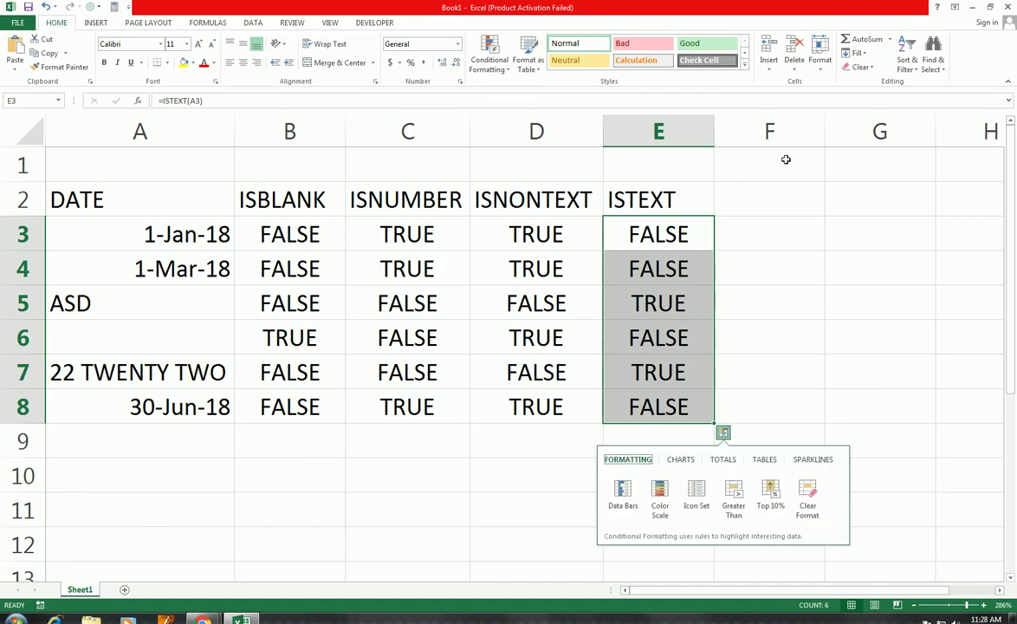
Enter the heading IF FUNCTION in cell F2, beside the ISTEXT heading
left_click(537, 236)
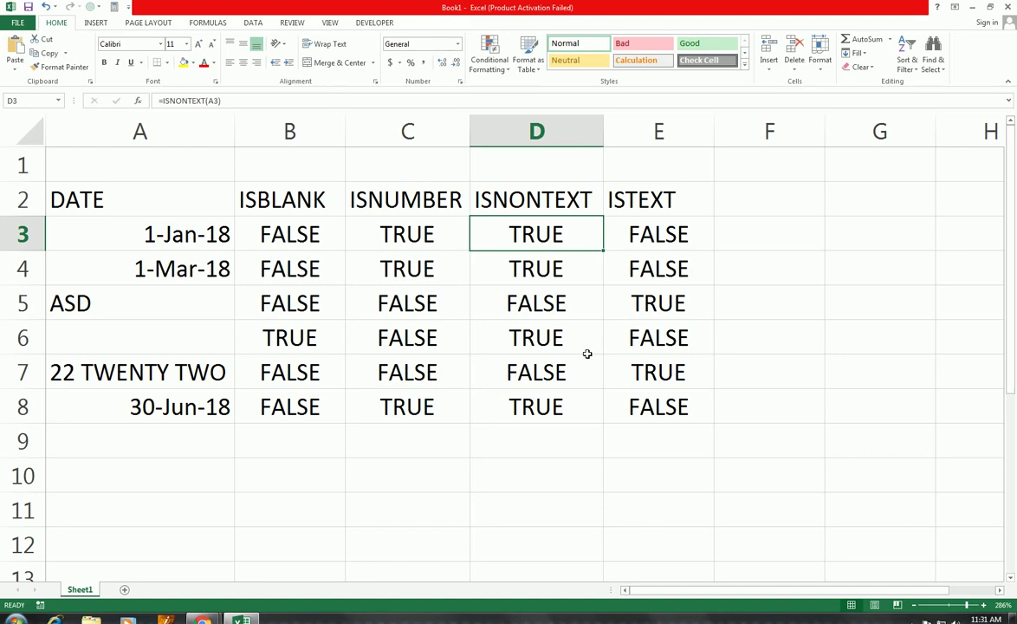
key("Right")
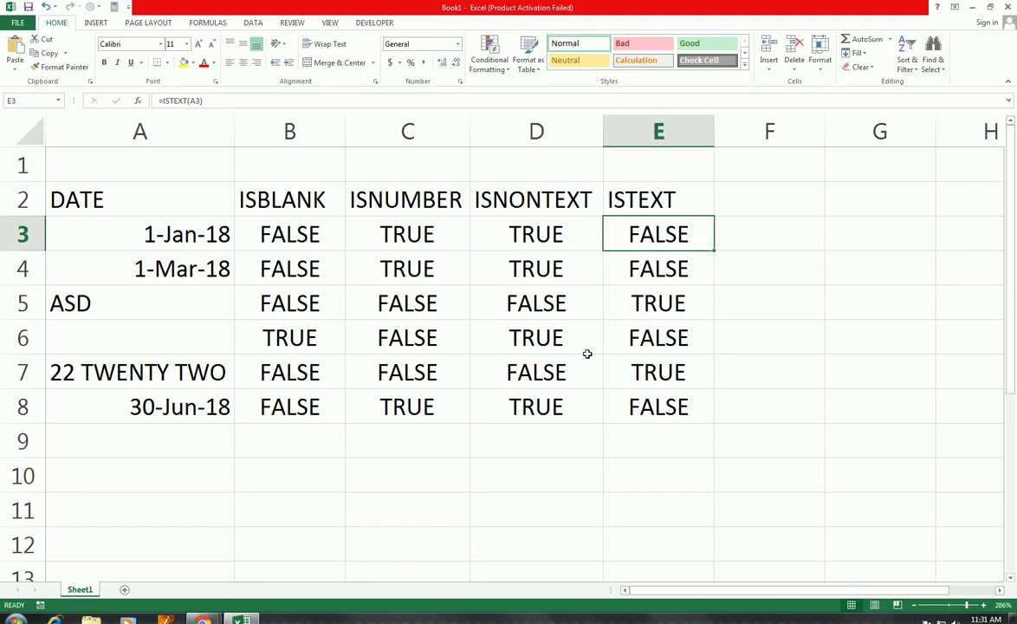
key("Up")
key("Right")
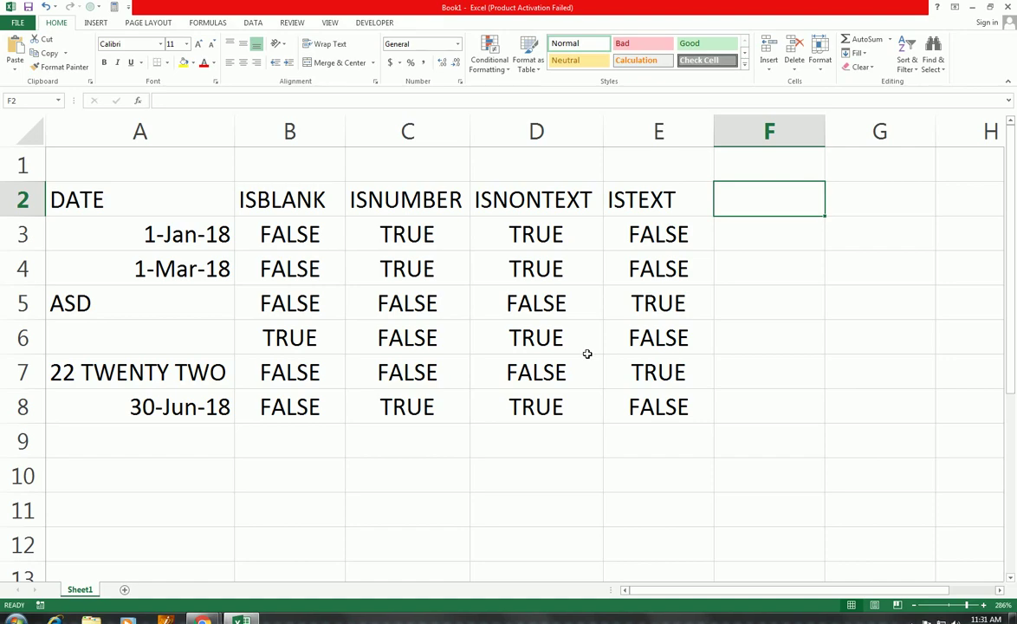
type("IF ")
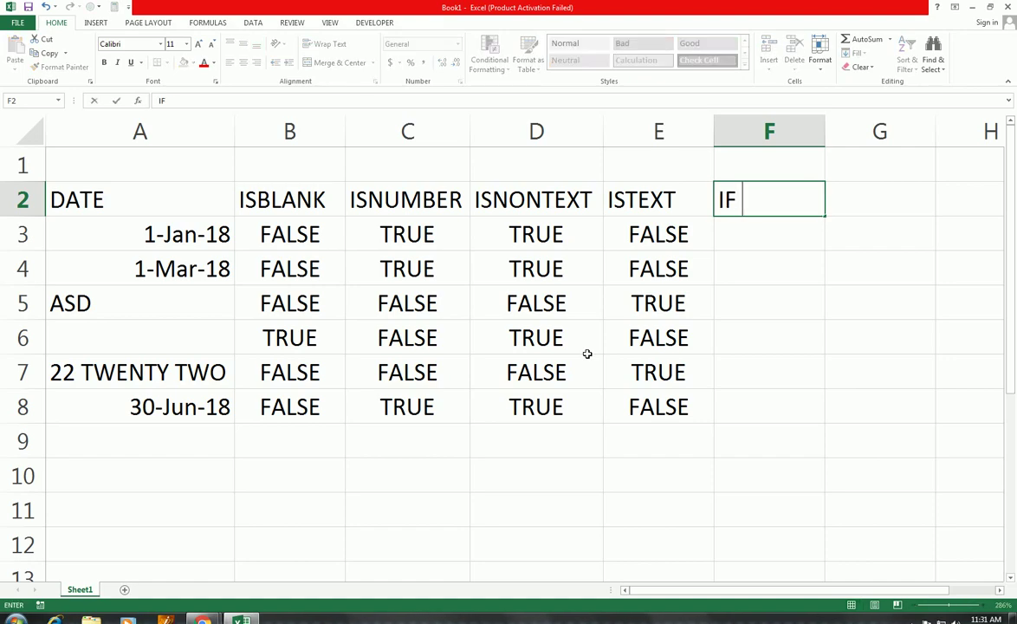
type("FUNCTION")
key("Return")
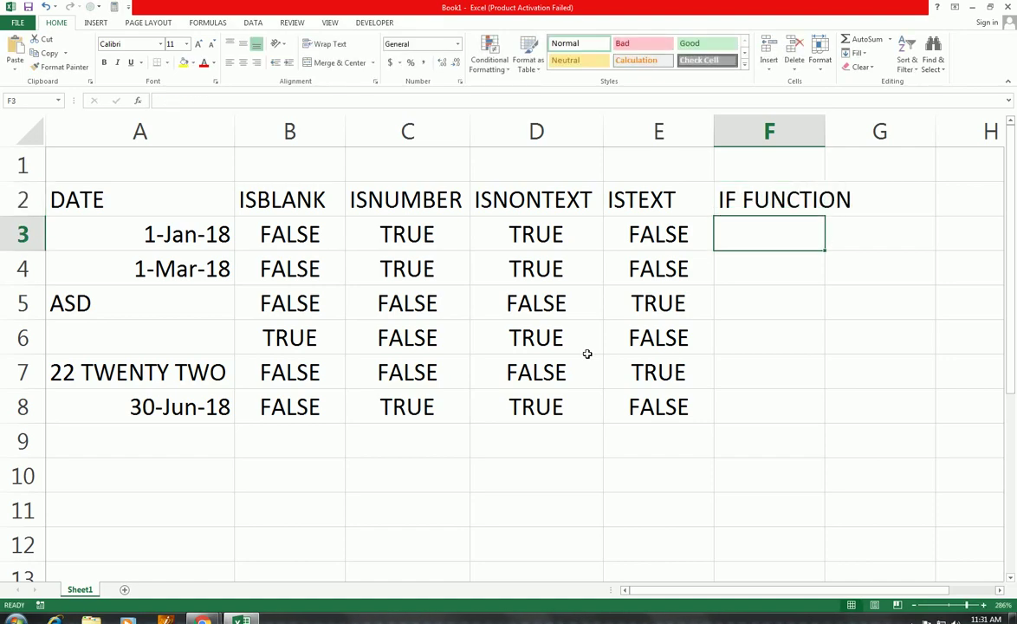
type("=\"\"")
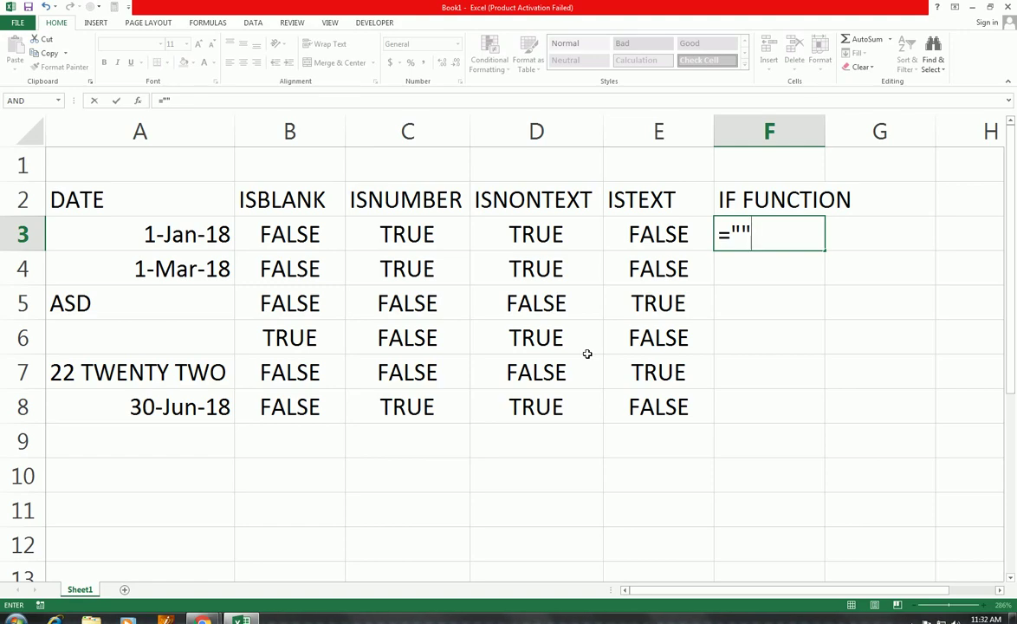
key("BackSpace")
key("BackSpace")
key("BackSpace")
Enter the formula =IF(A3="","","YES") in cell F3
type("=IF(")
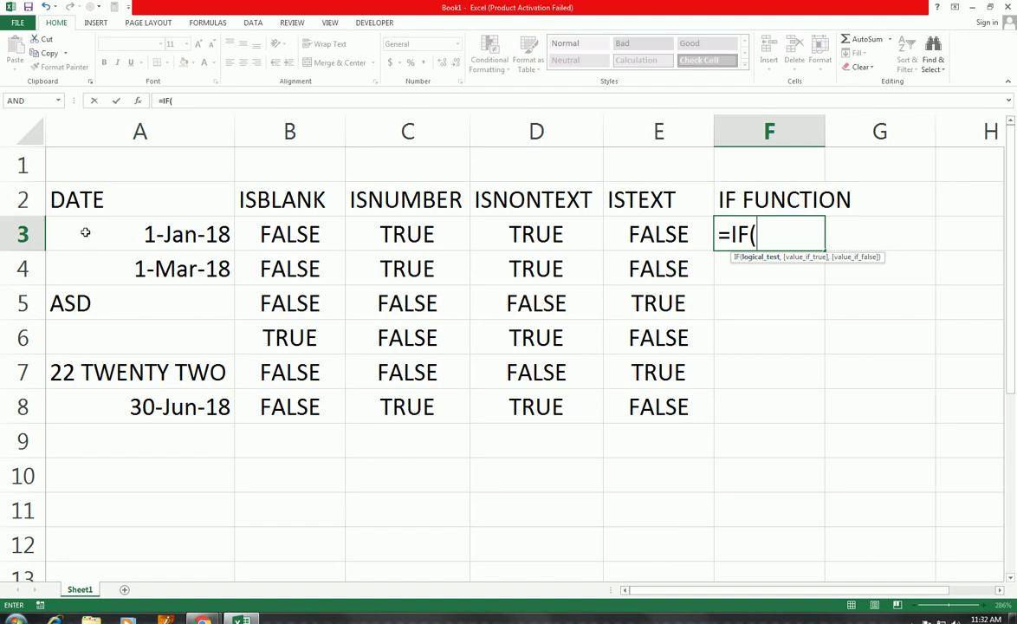
left_click(79, 235)
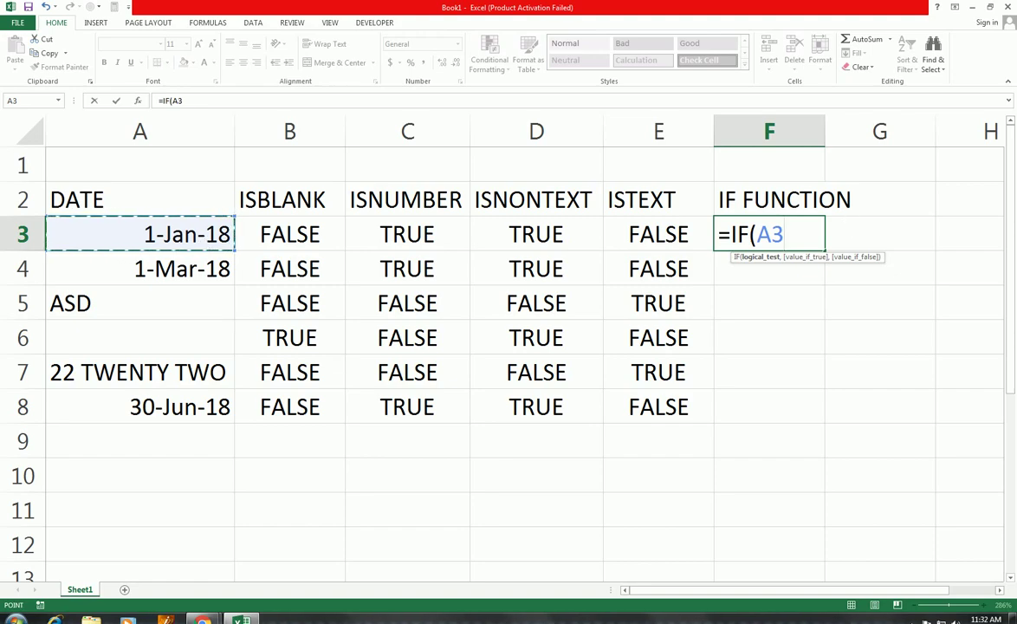
type("=")
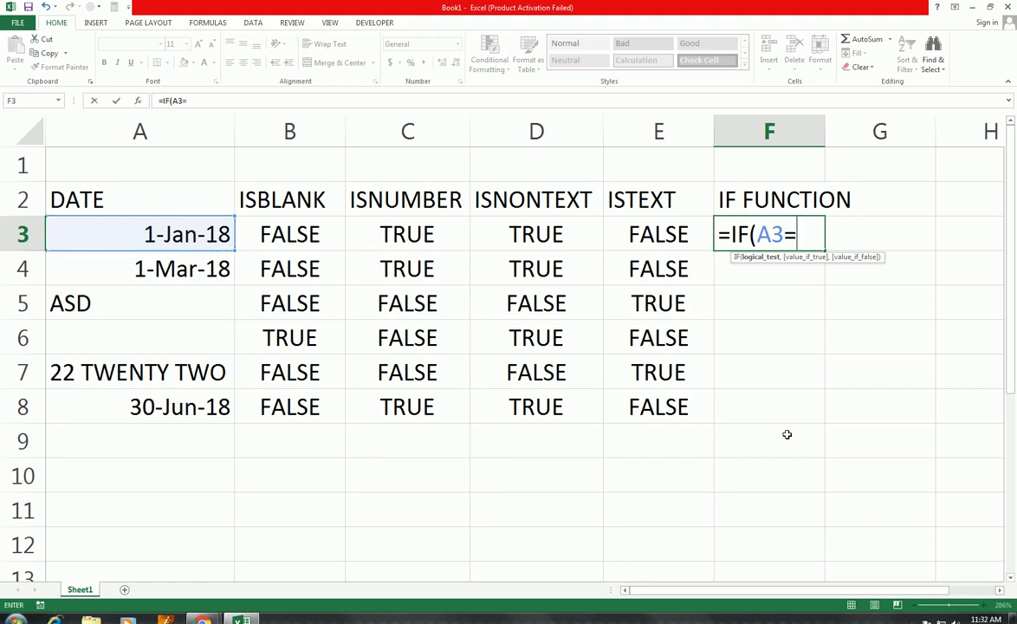
type("\"\",")
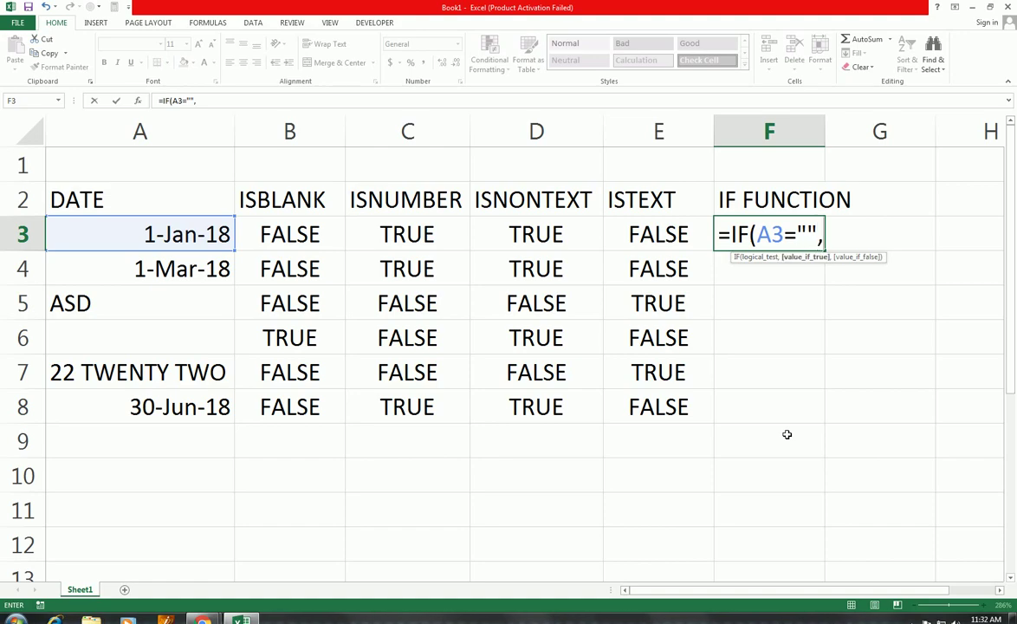
type("\"\",")
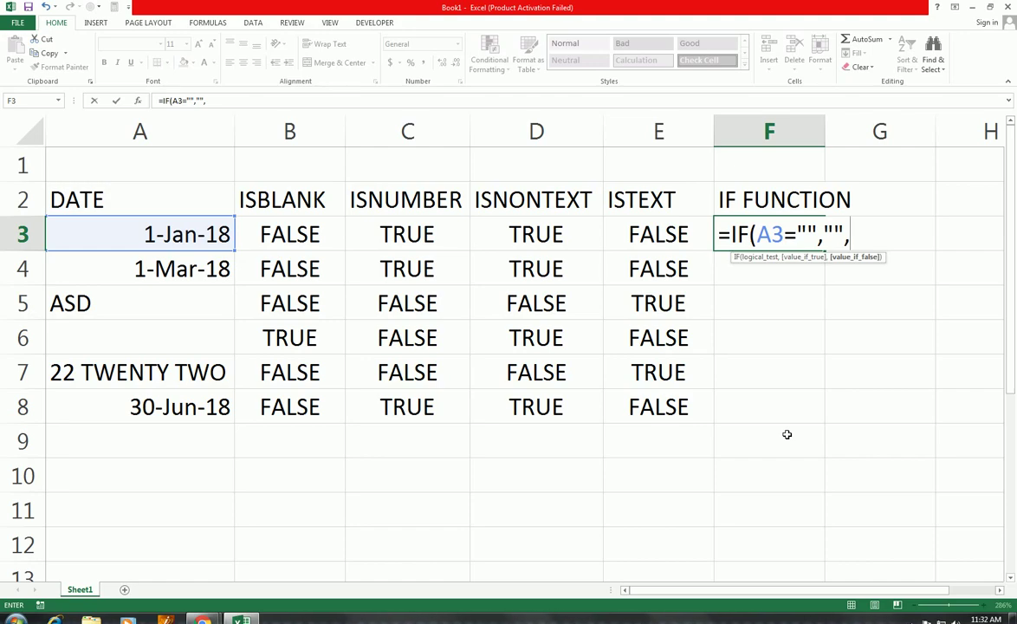
type("\"YES\")")
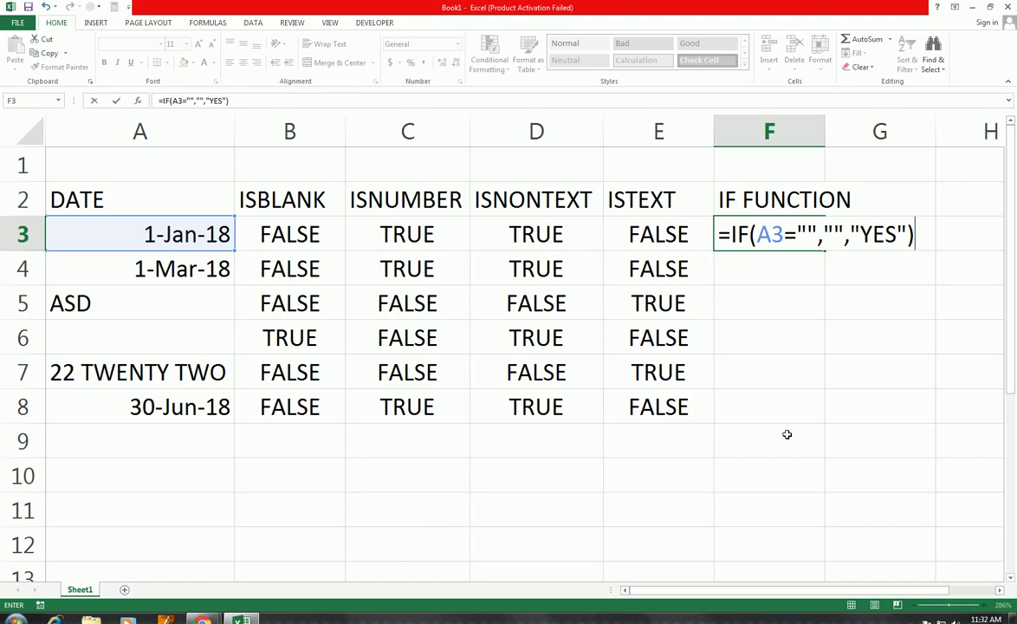
key("Return")
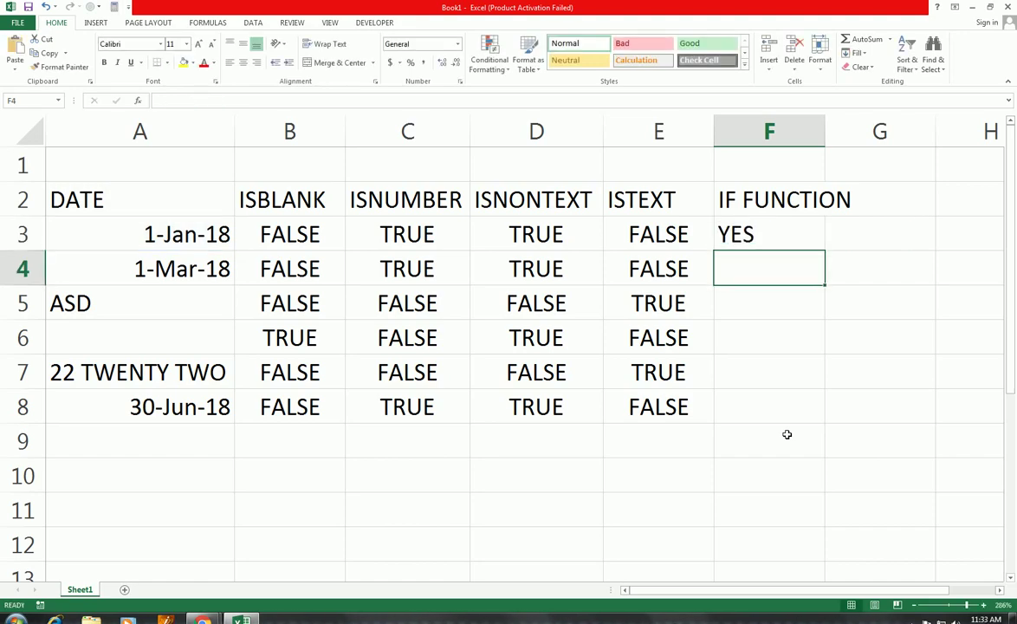
Fill the IF formula from cell F3 down through F8 and autofit the width of column F
key("Up")
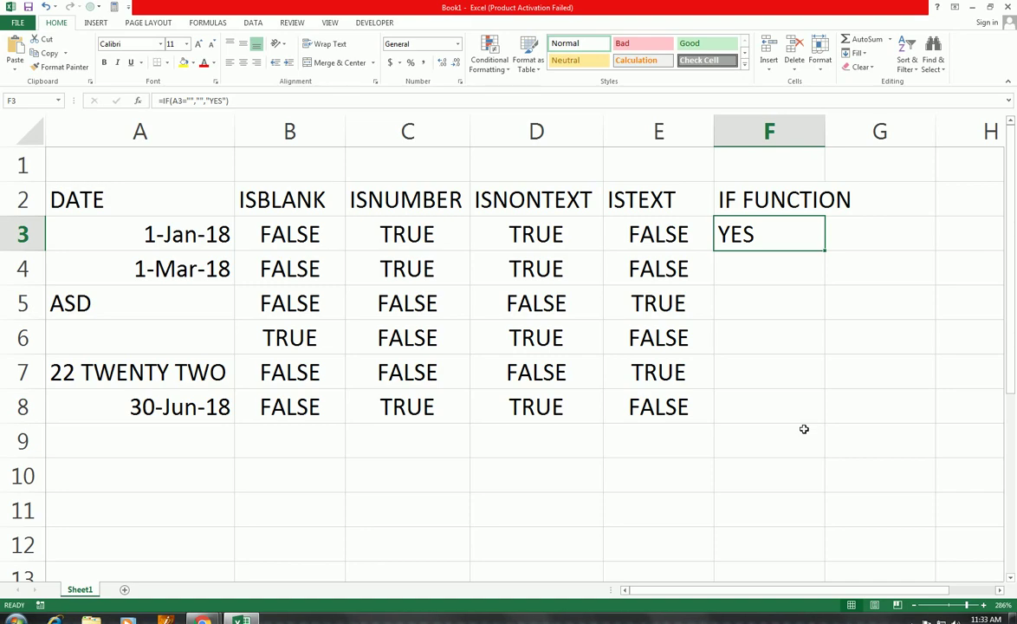
key("shift+Down")
key("shift+Down")
key("shift+Down")
key("shift+Down")
key("shift+Down")
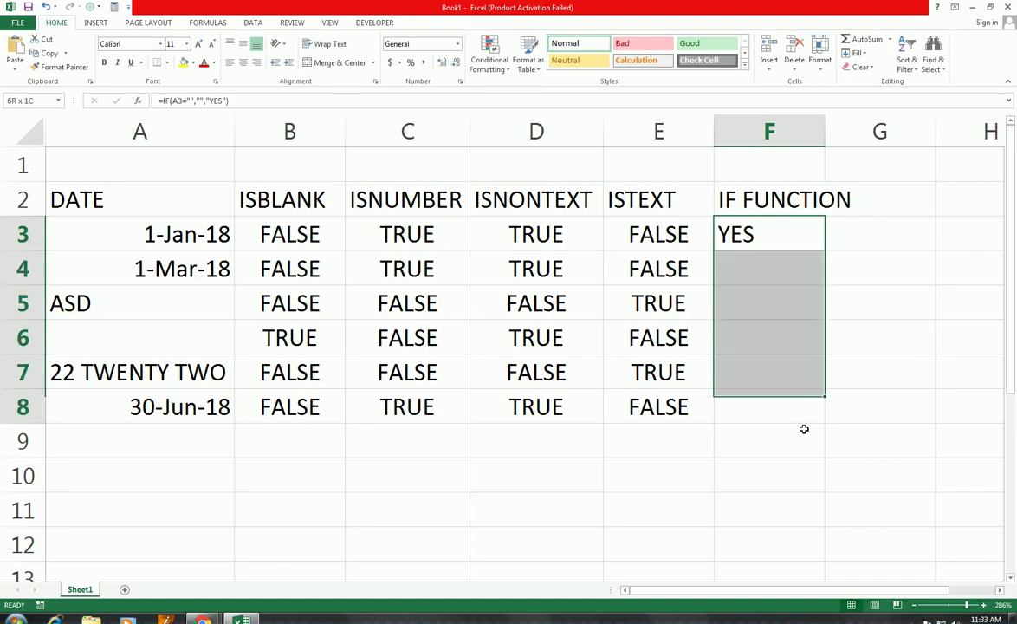
key("ctrl+d")
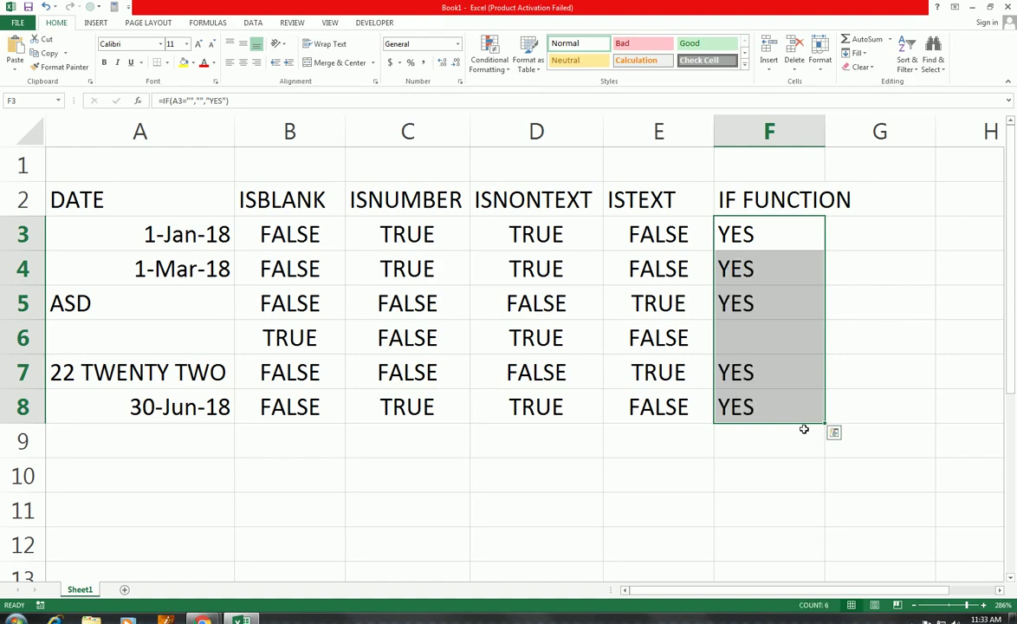
left_click(754, 336)
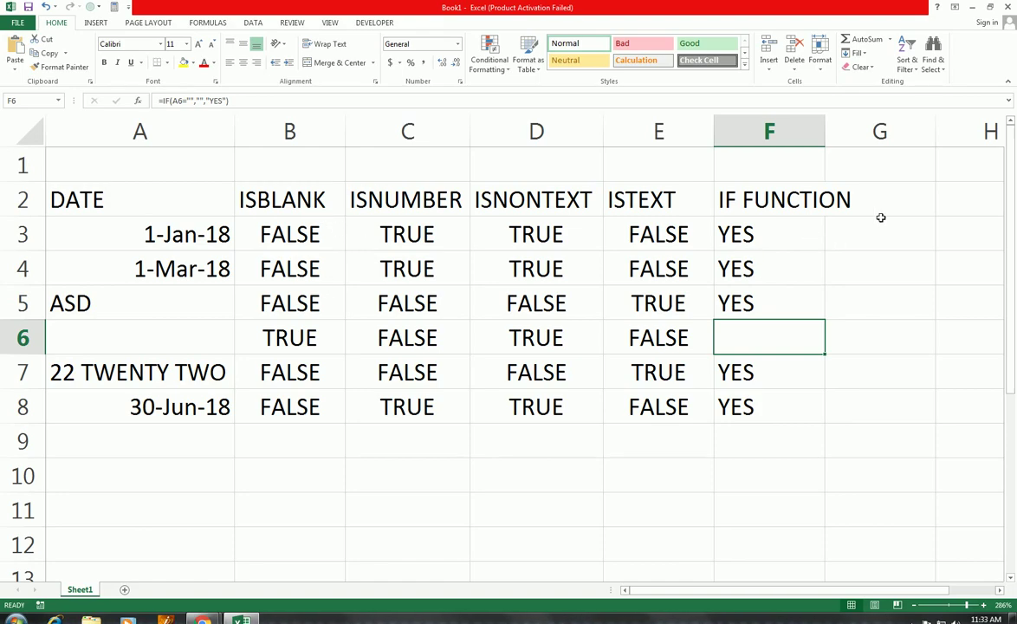
double_click(831, 130)
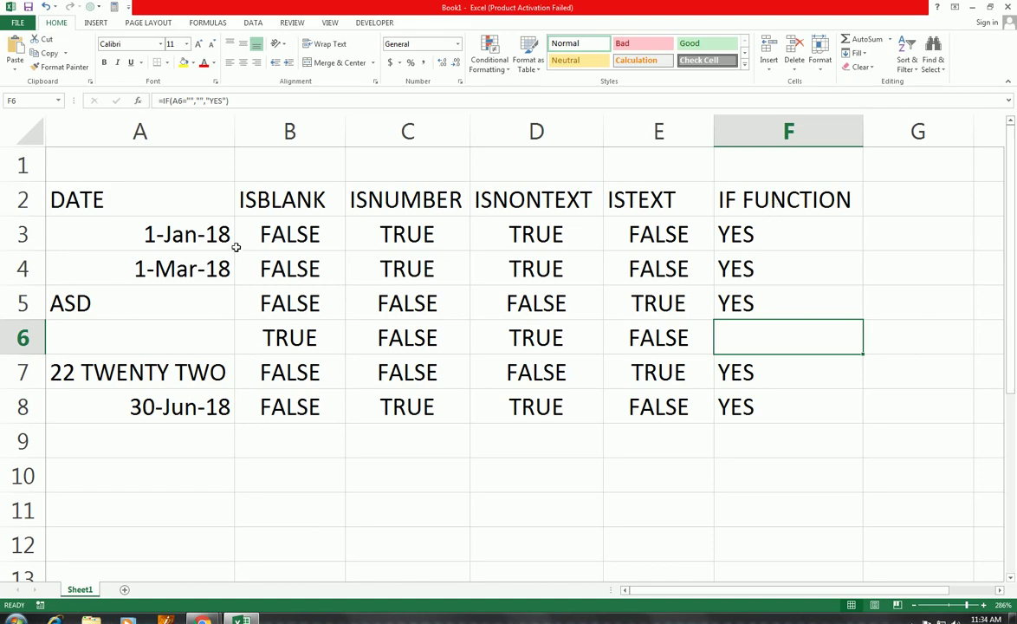
Enter the heading IF + ISBLANK in cell G2
left_click(268, 200)
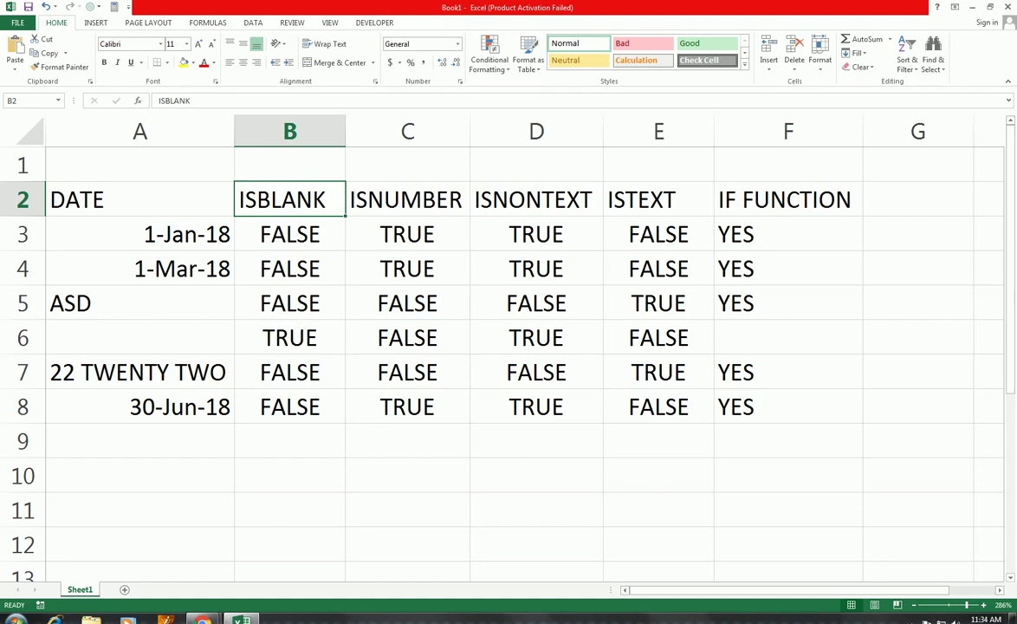
left_click(881, 204)
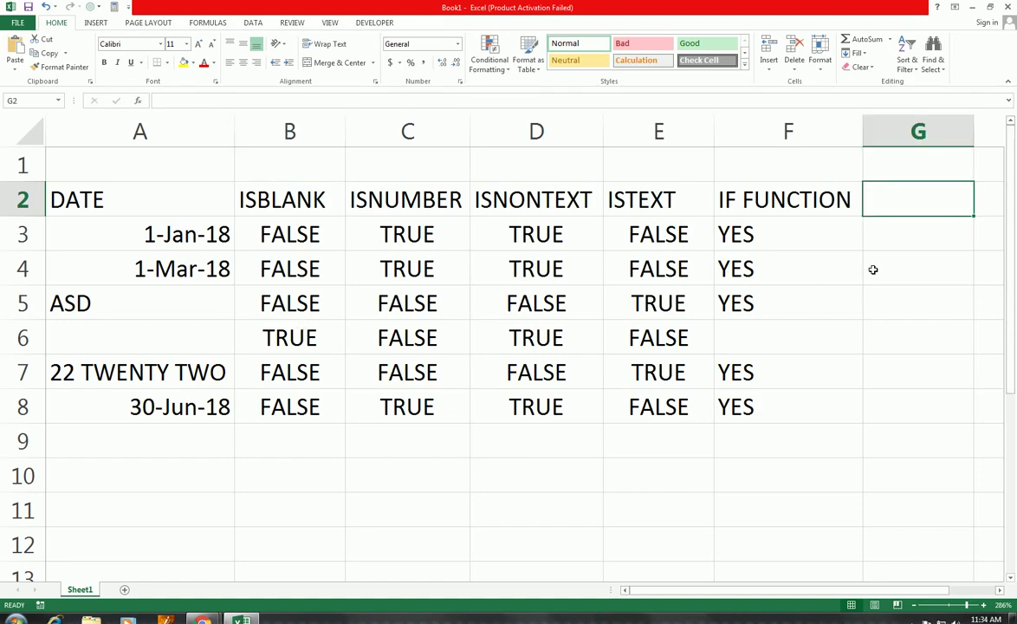
type("IF")
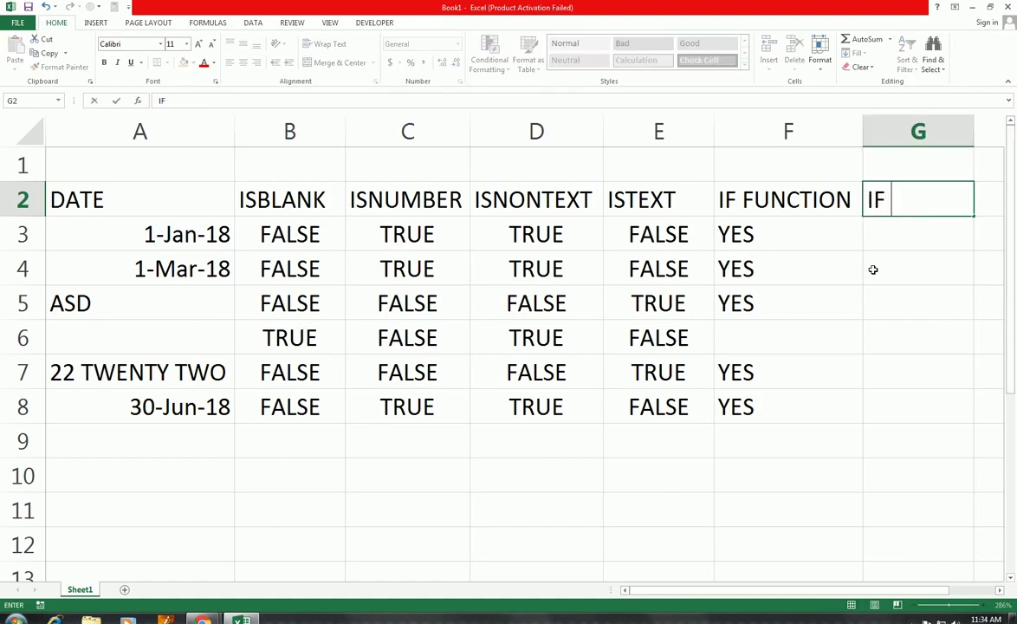
type(" + ISBLANK")
key("Return")
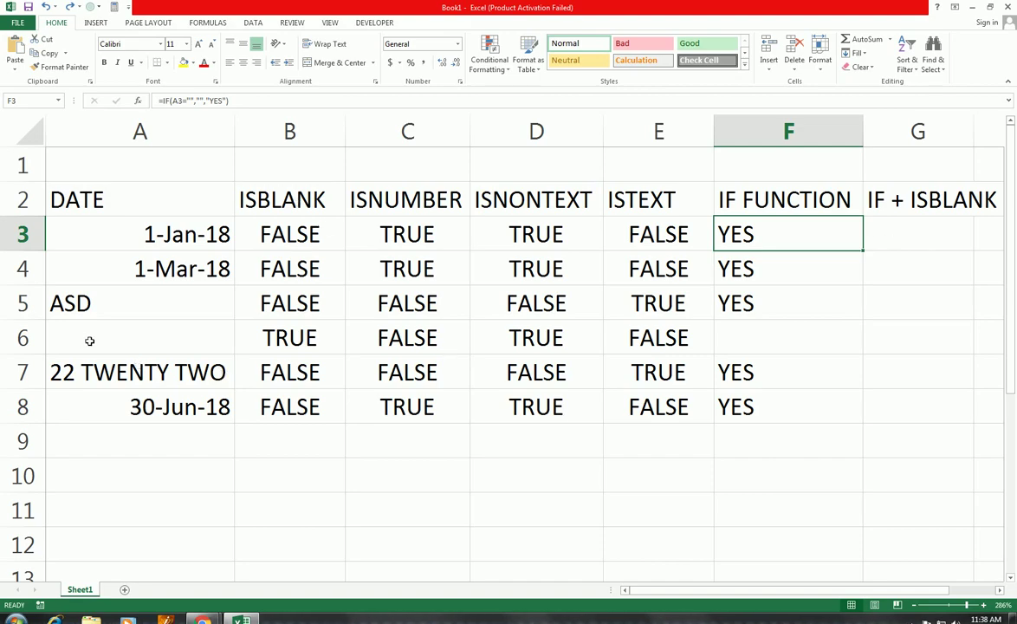
Replace the text in cell A7 with the formula ="" and compare its content with the blank cell A6
left_click(150, 370)
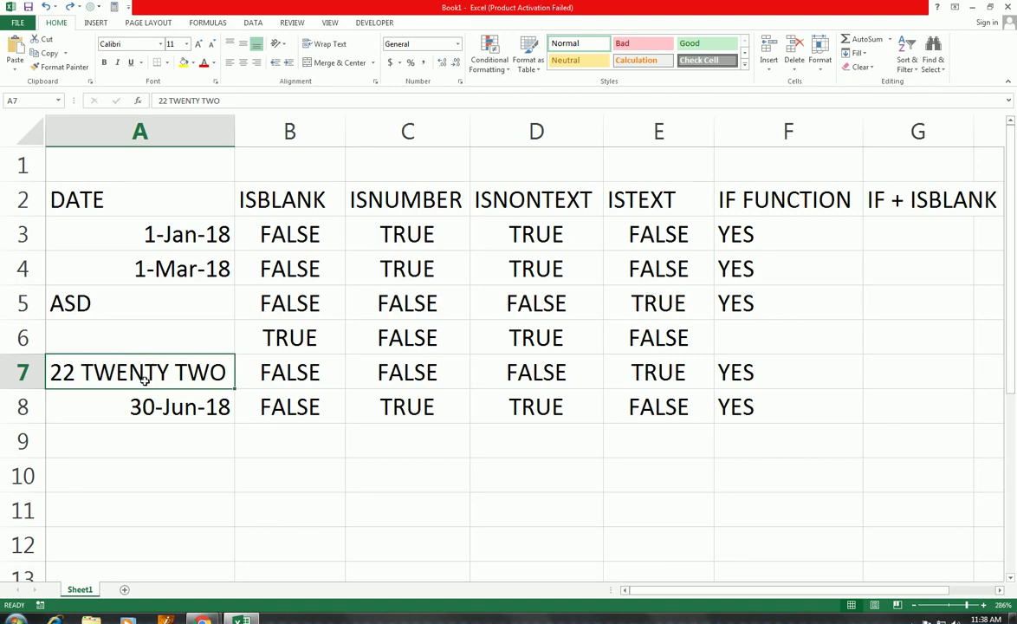
type("=\"\"")
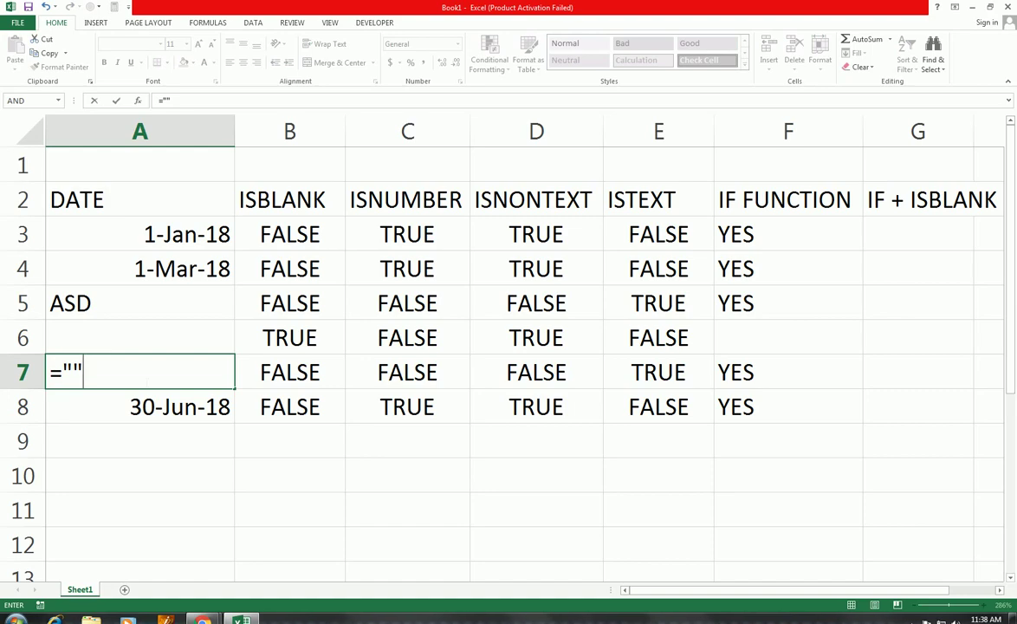
key("Return")
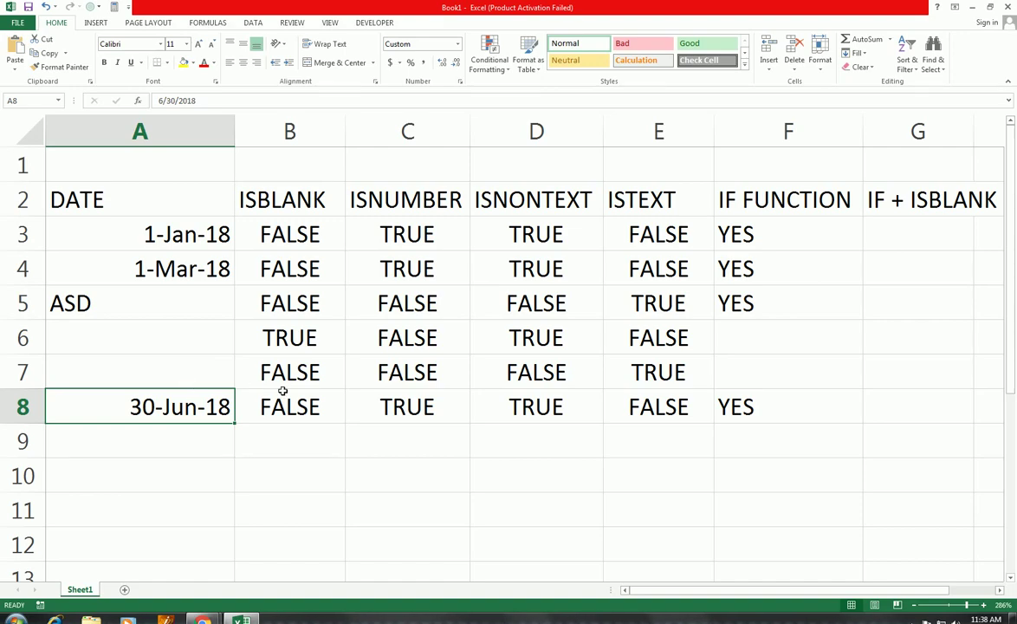
left_click(182, 371)
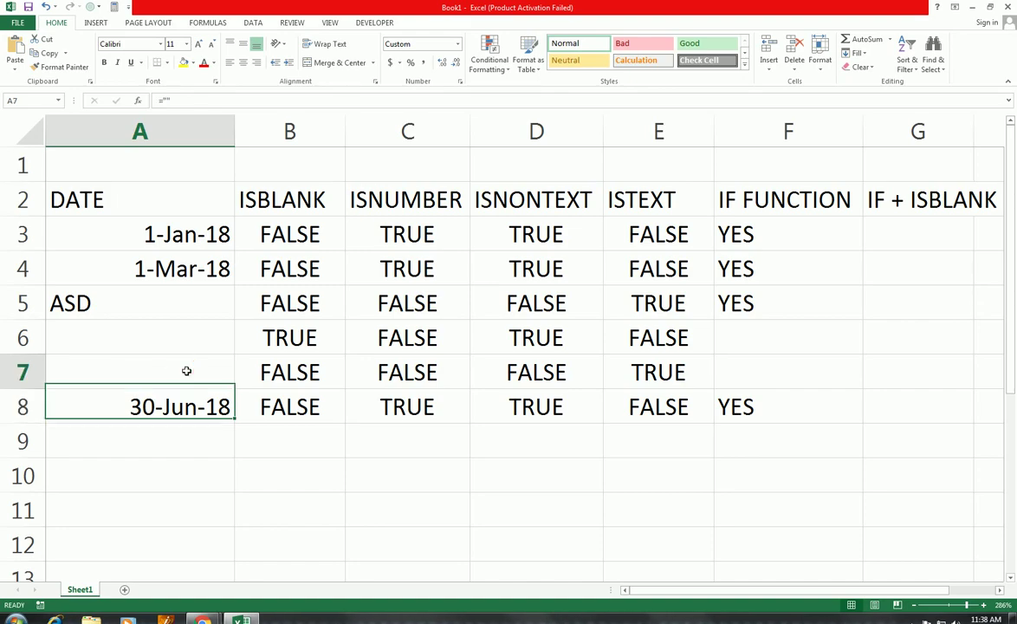
left_click(181, 336)
left_click(175, 373)
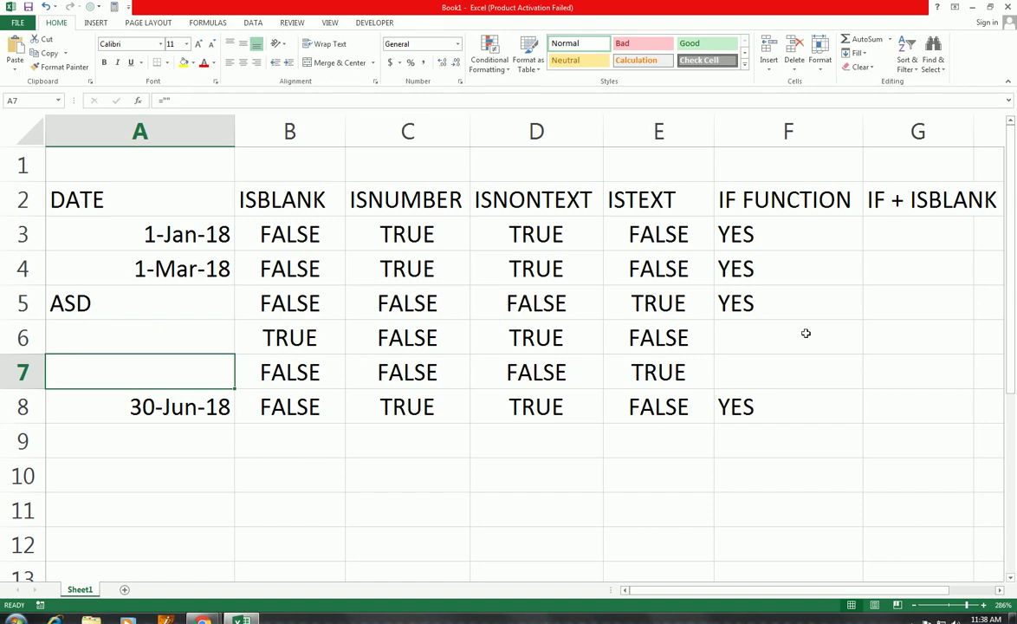
Enter the formula =IF(ISBLANK(A3),"","YES") in cell G3
left_click(910, 226)
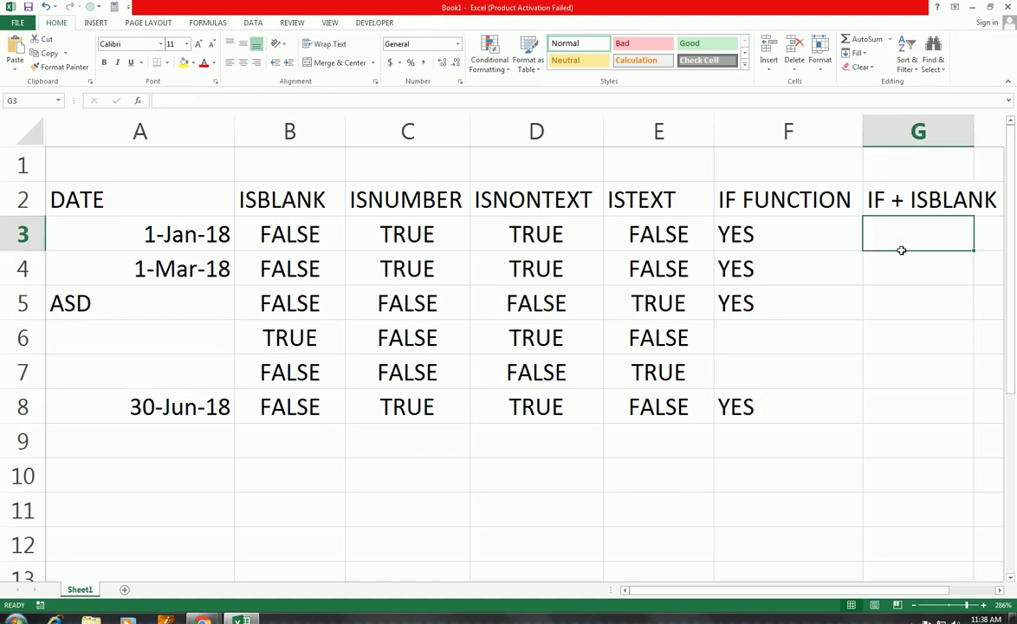
type("=I")
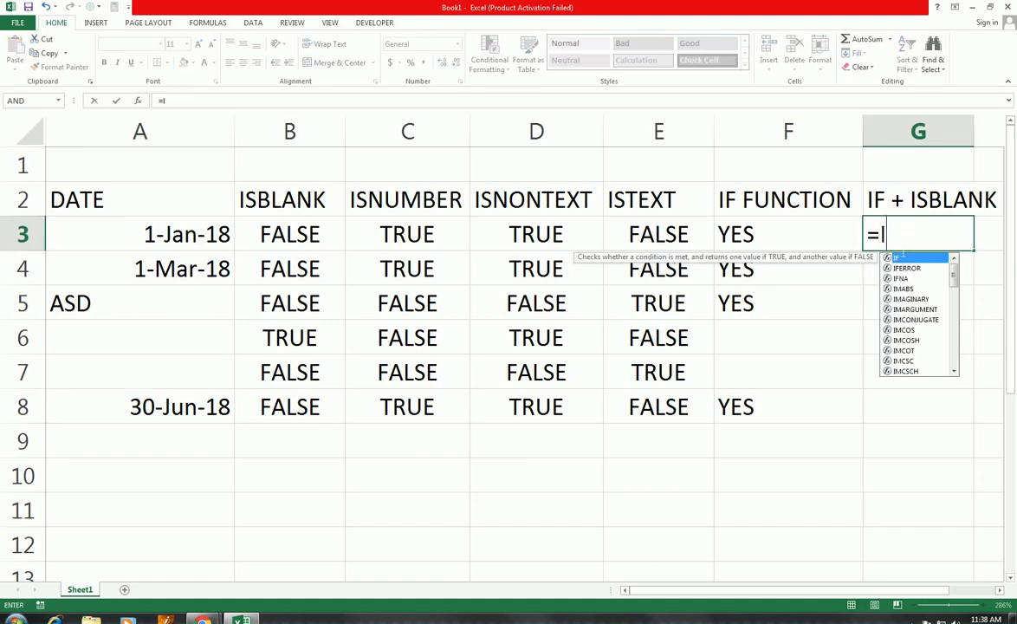
type("F(")
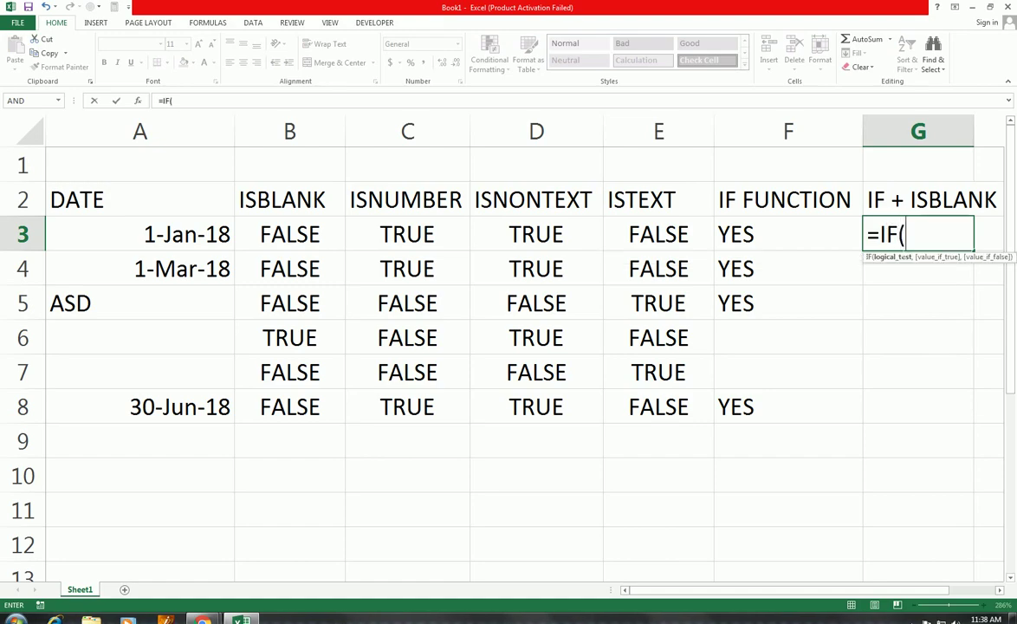
type("ISBLANK(")
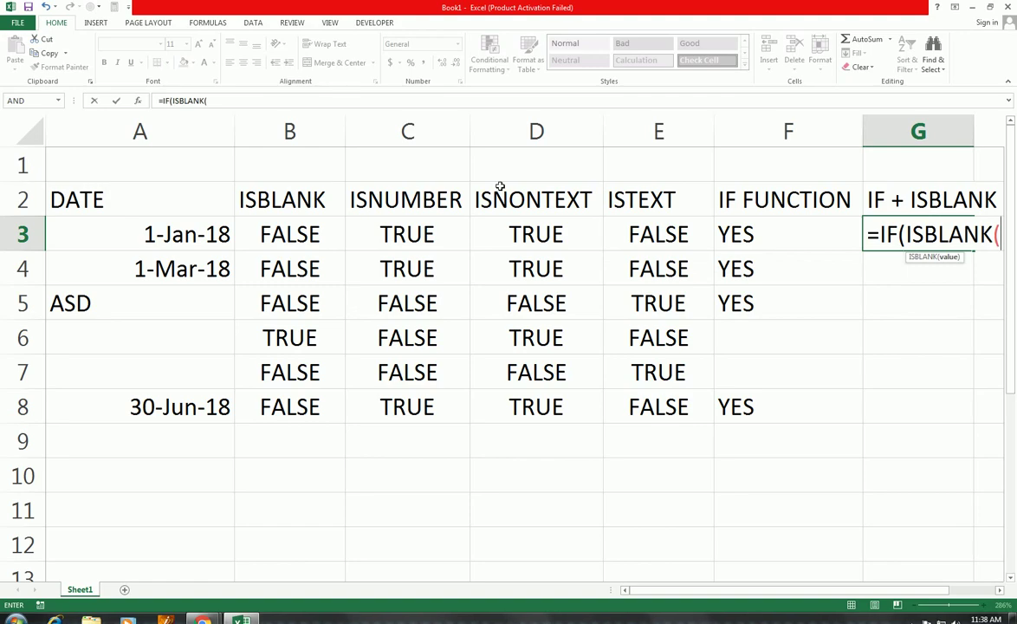
left_click(87, 244)
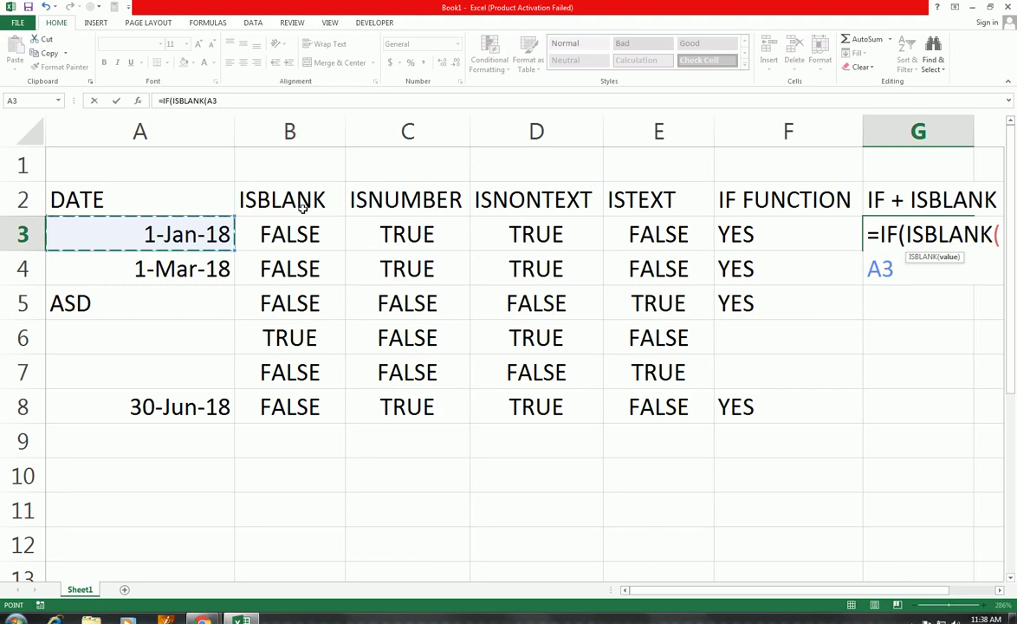
type("),\"\",")
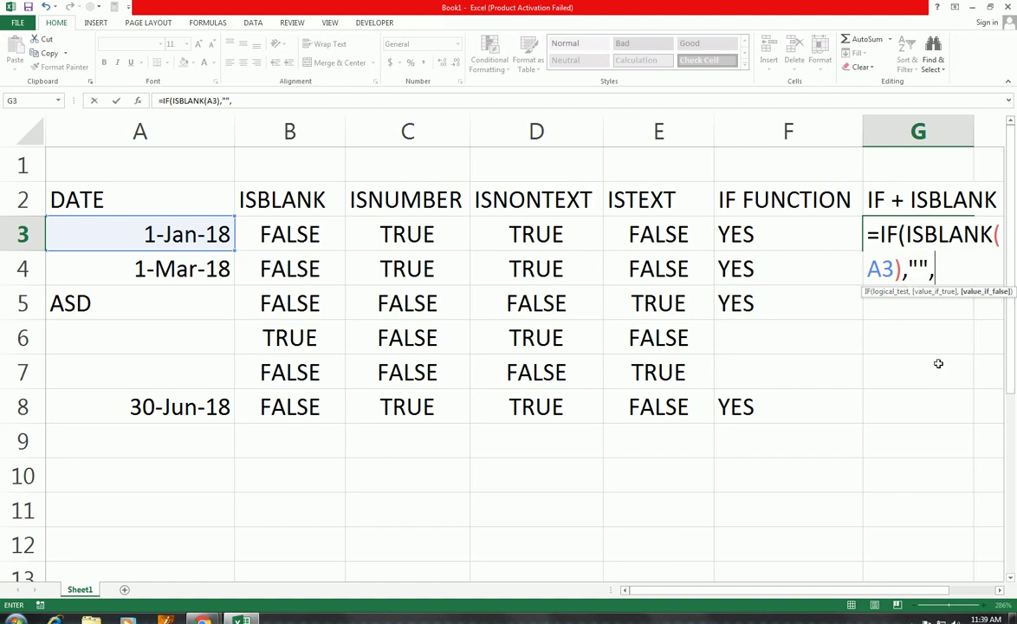
type("\"YES\")")
key("Return")
Fill the IF + ISBLANK formula from cell G3 down through G8
key("Up")
key("shift+Down")
key("shift+Down")
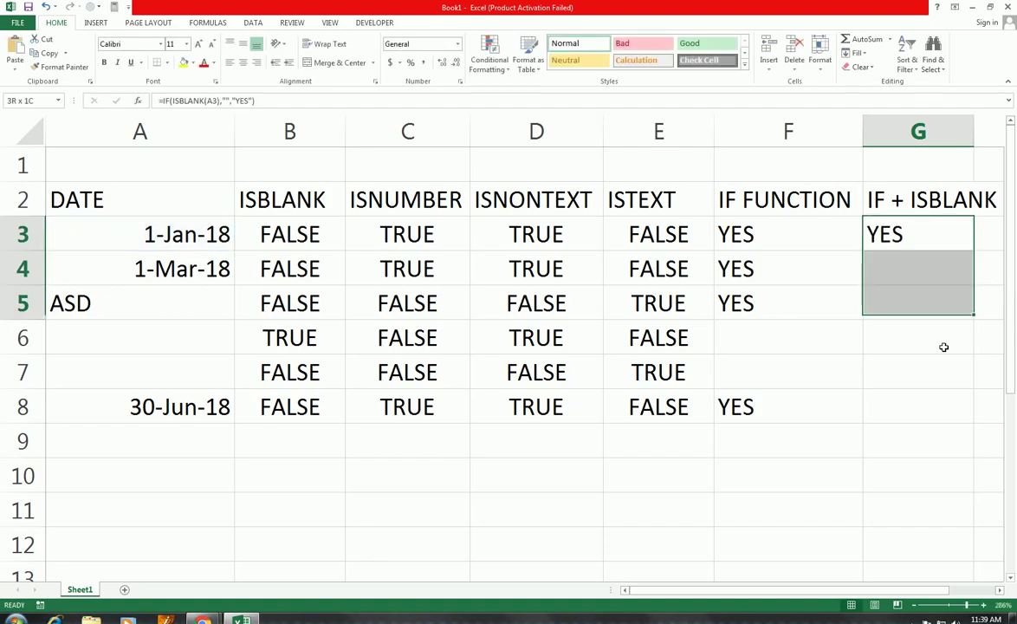
key("shift+Down")
key("shift+Down")
key("shift+Down")
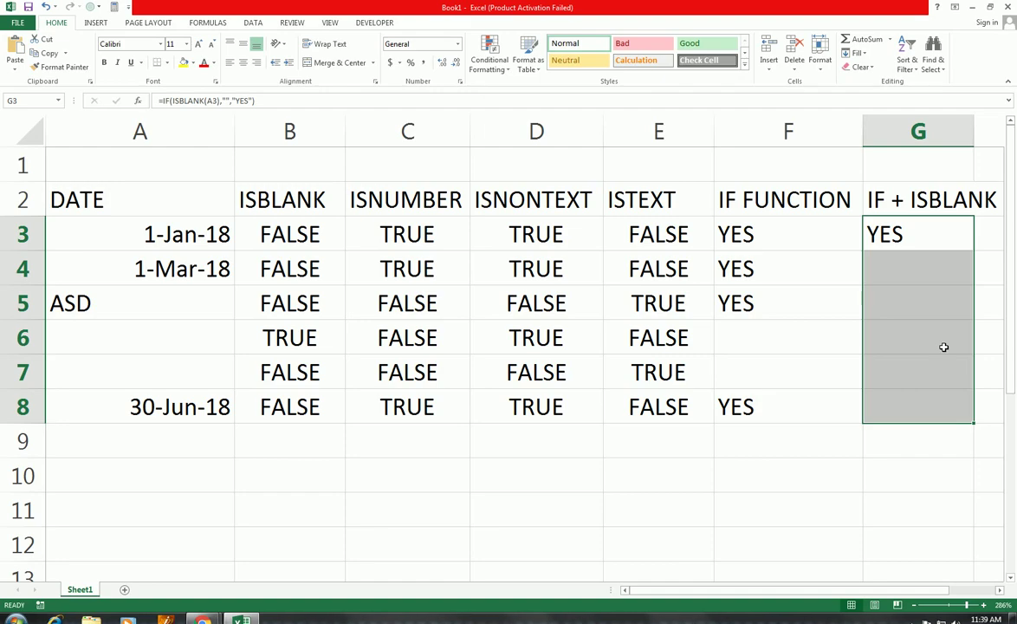
key("ctrl+d")
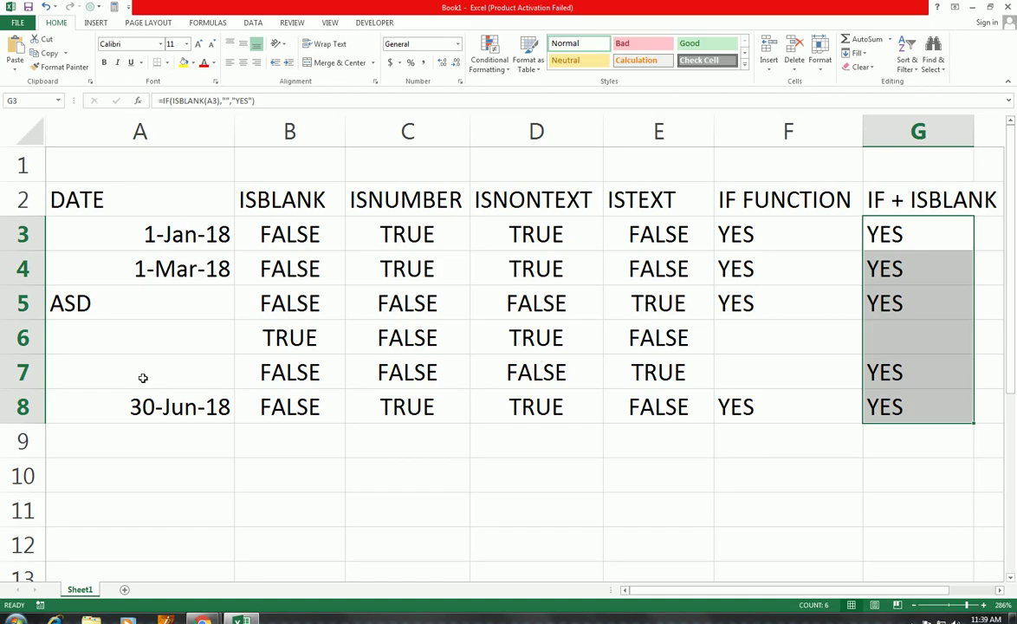
Examine the empty-string formula stored in cell A7
left_click(139, 374)
key("F2")
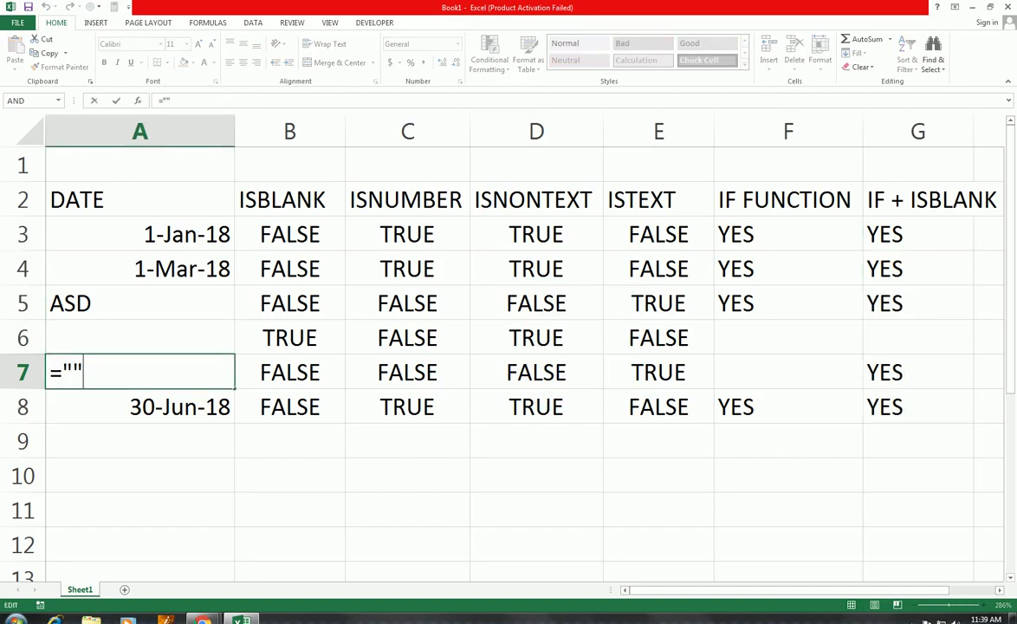
key("Return")
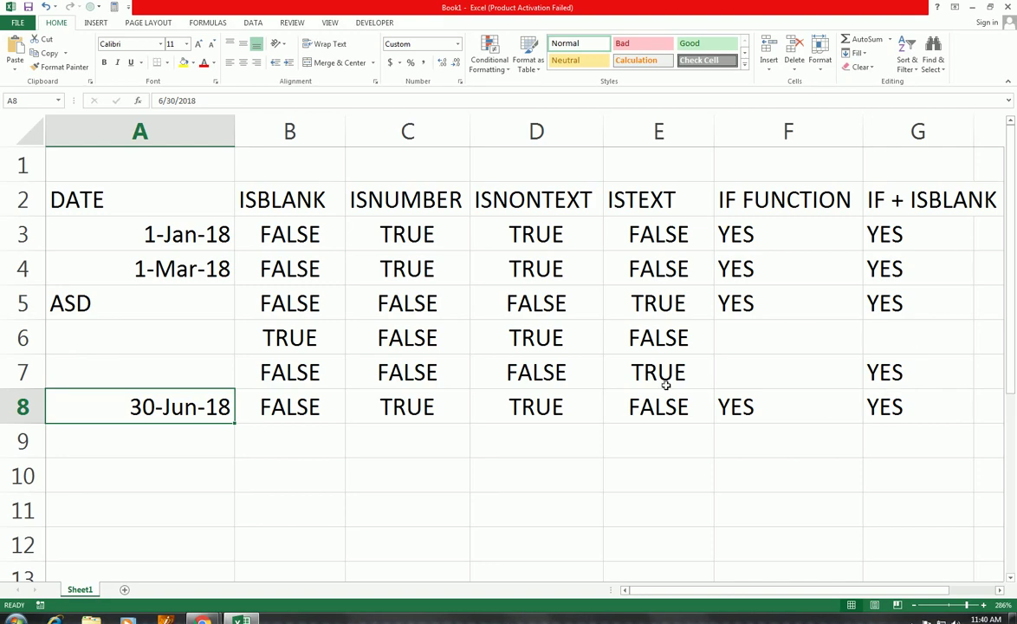
left_click(132, 379)
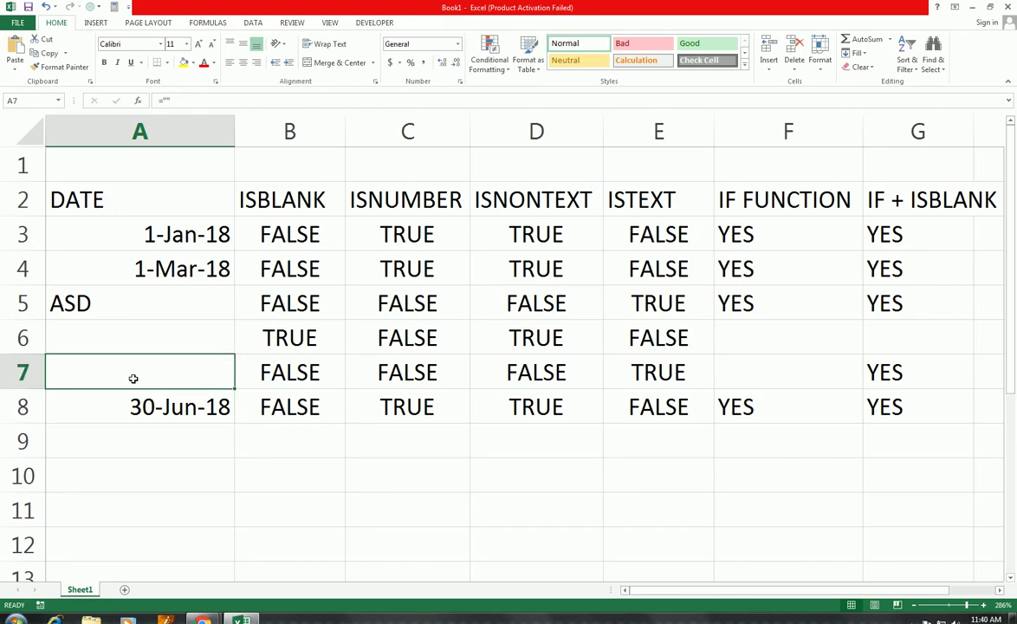
type("=\"\"")
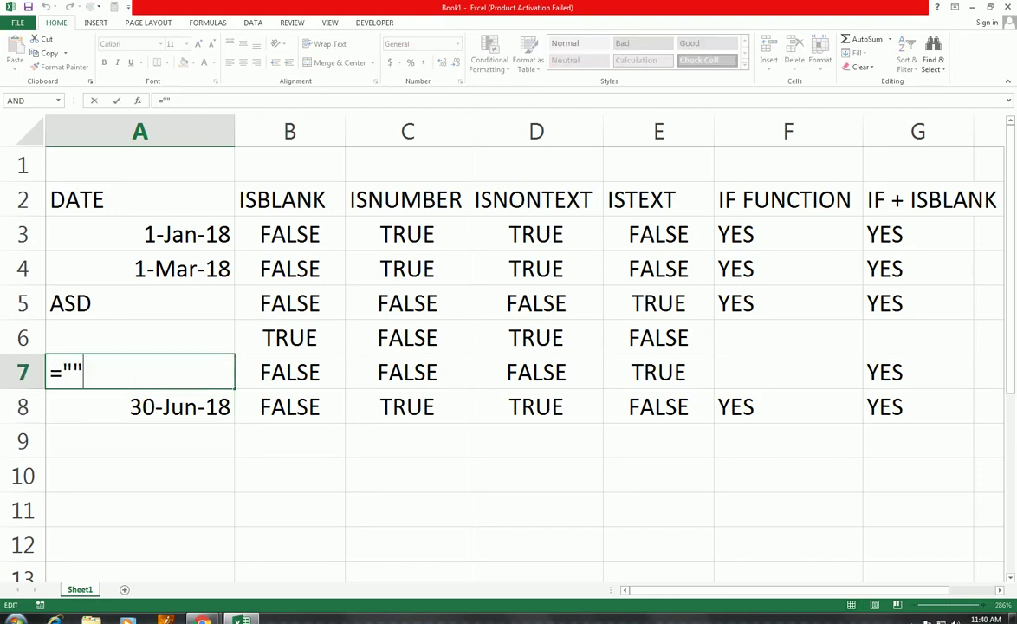
key("Return")
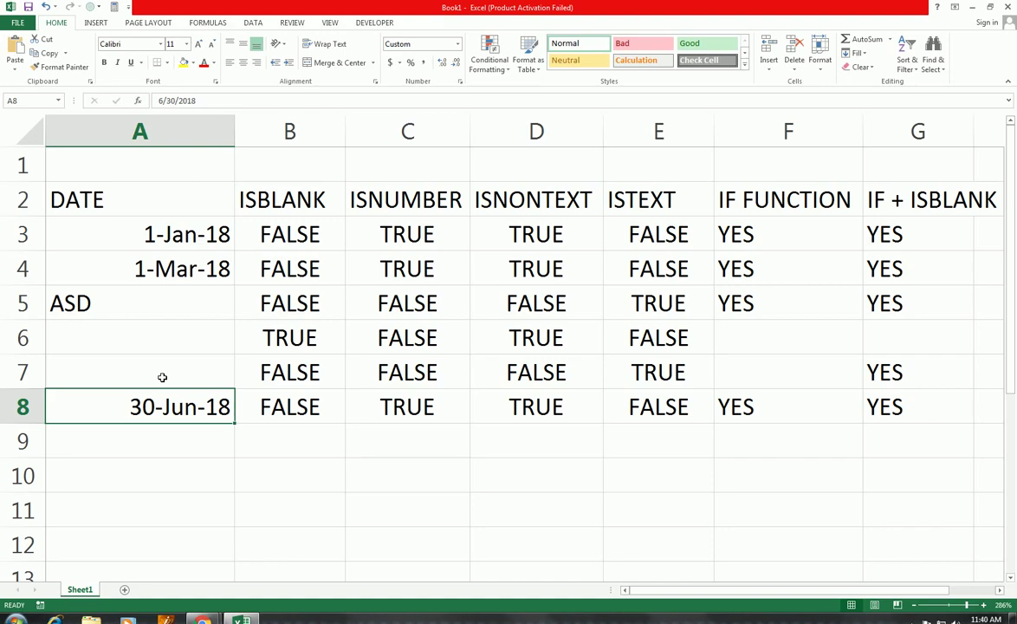
Highlight the truly blank cell A6 with a yellow fill, leaving A7 selected
left_click(158, 345)
left_click(183, 63)
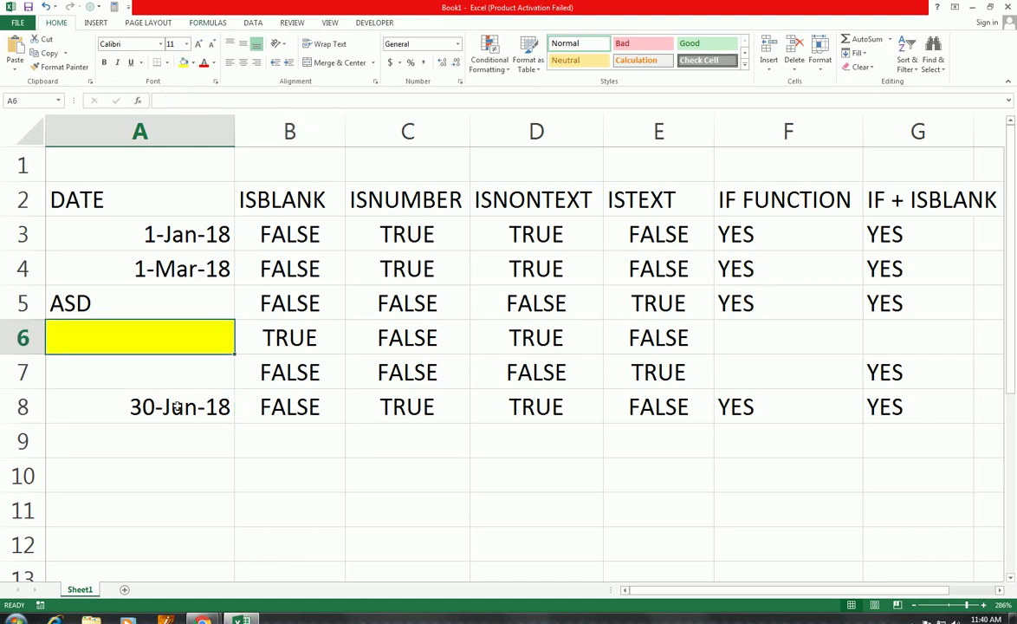
left_click(179, 364)
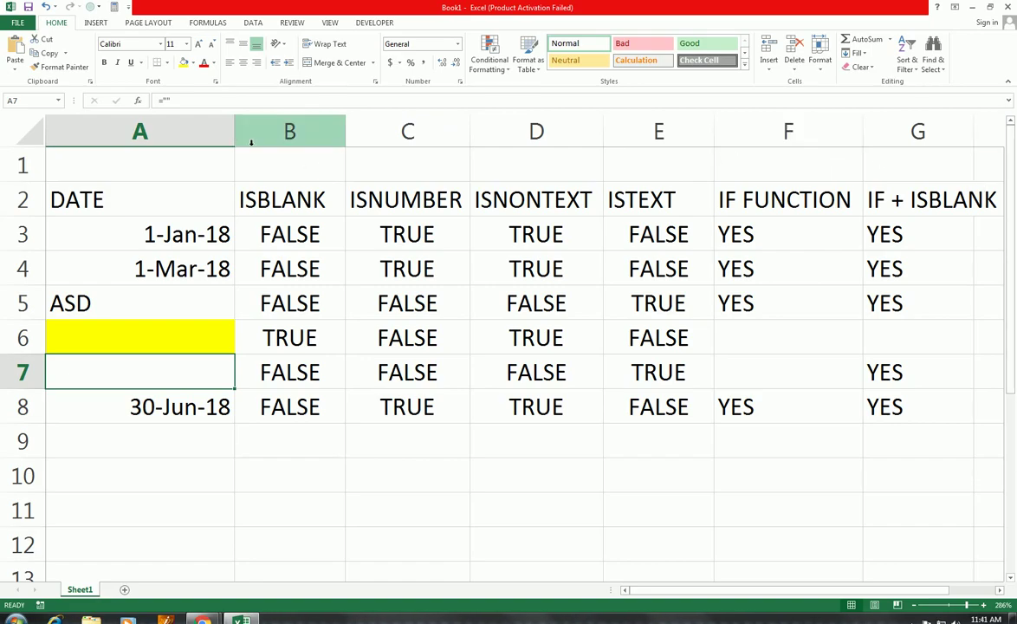
Narrow column A to fit its dates and reduce the font size of cells G2:H2 to 9
left_click_drag(234, 132, 156, 139)
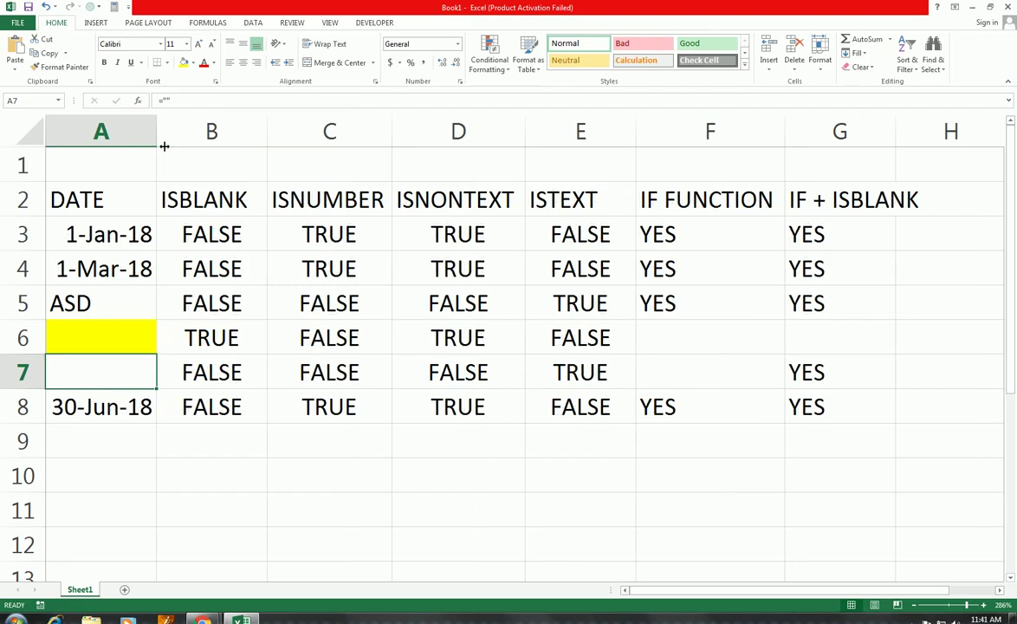
left_click(948, 199)
left_click(836, 198)
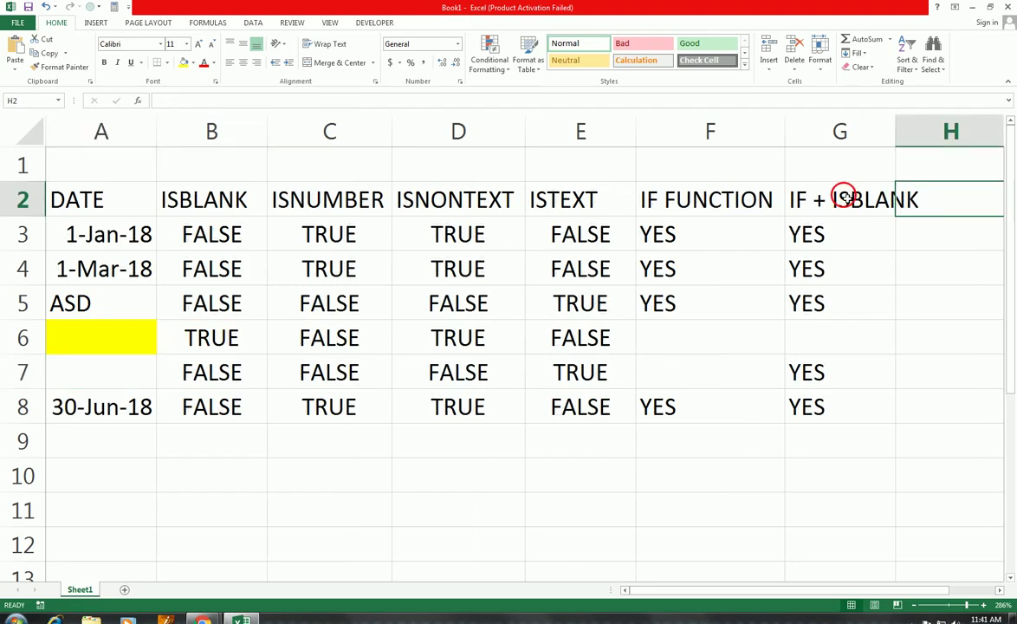
left_click_drag(874, 195, 915, 198)
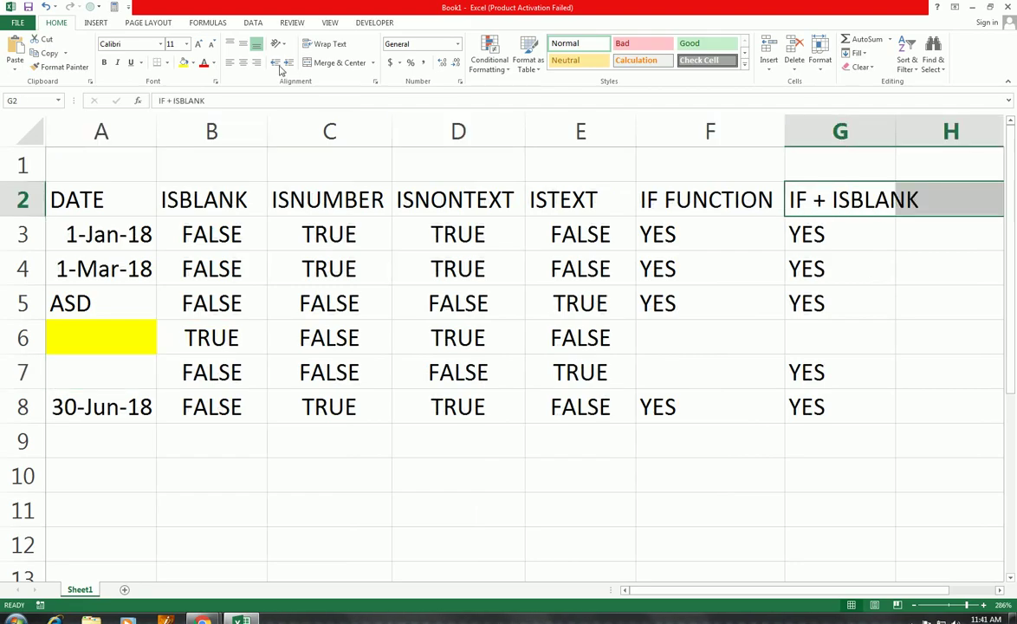
left_click(212, 43)
left_click(211, 43)
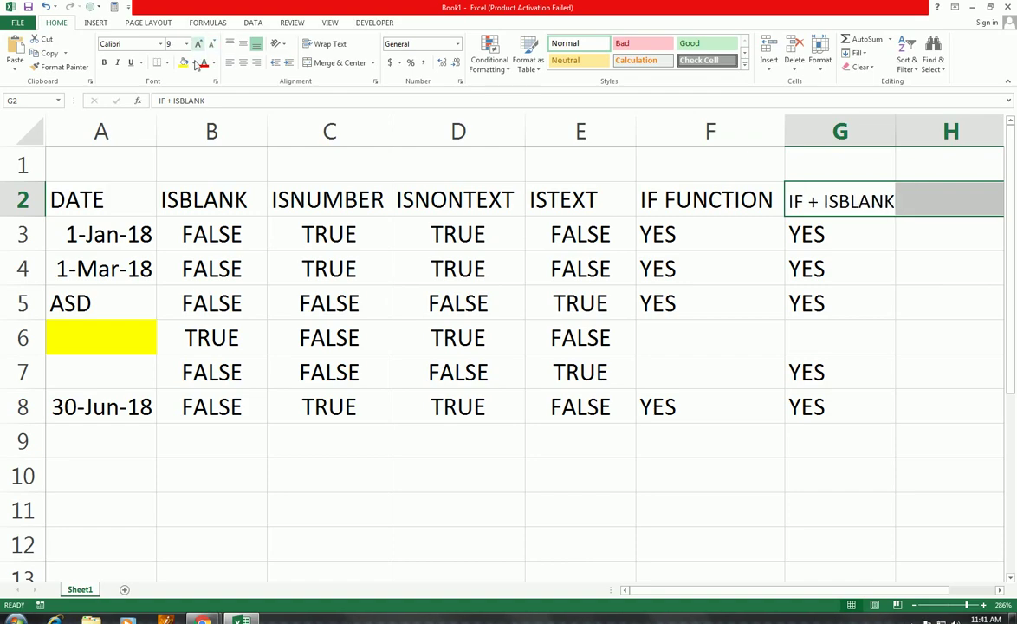
Give the heading cells G2:H2 a dark blue fill and a white font
left_click(192, 62)
left_click(265, 156)
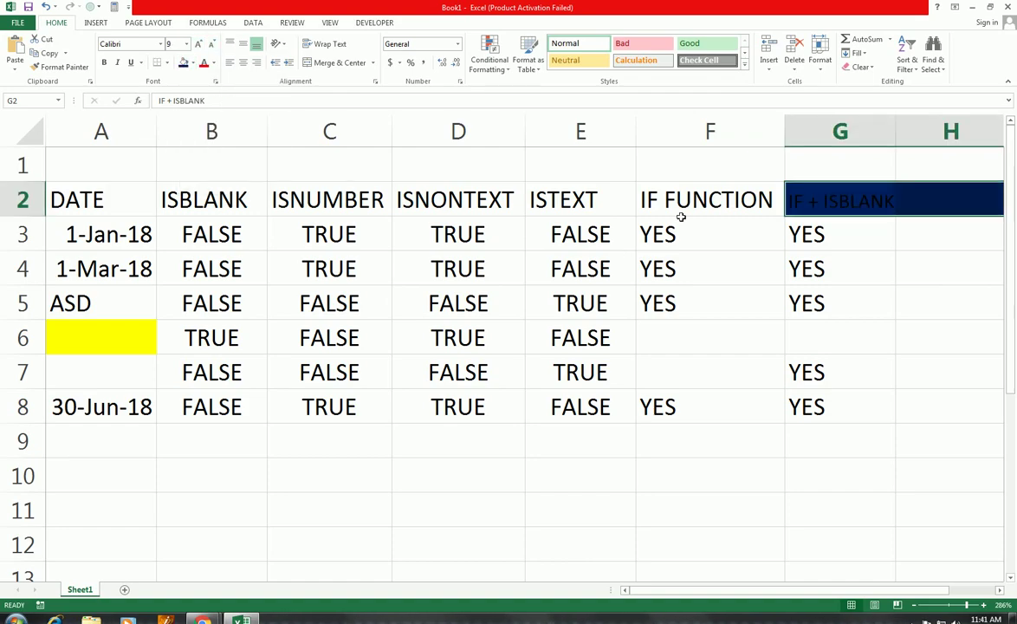
left_click(214, 63)
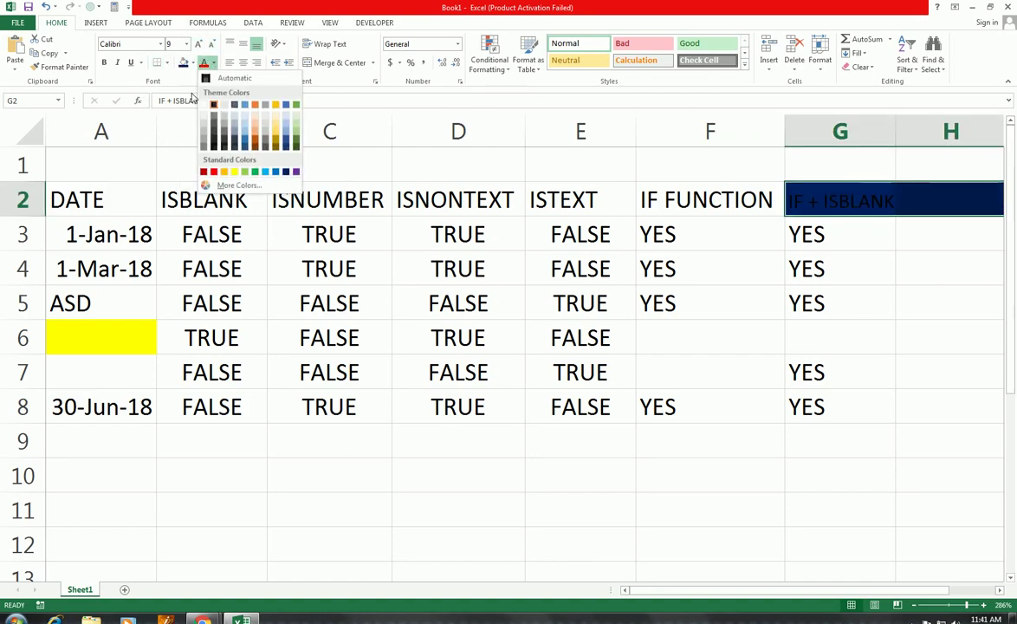
left_click(209, 105)
Enter the heading IF + ISNUMBER in cell H2
left_click(936, 198)
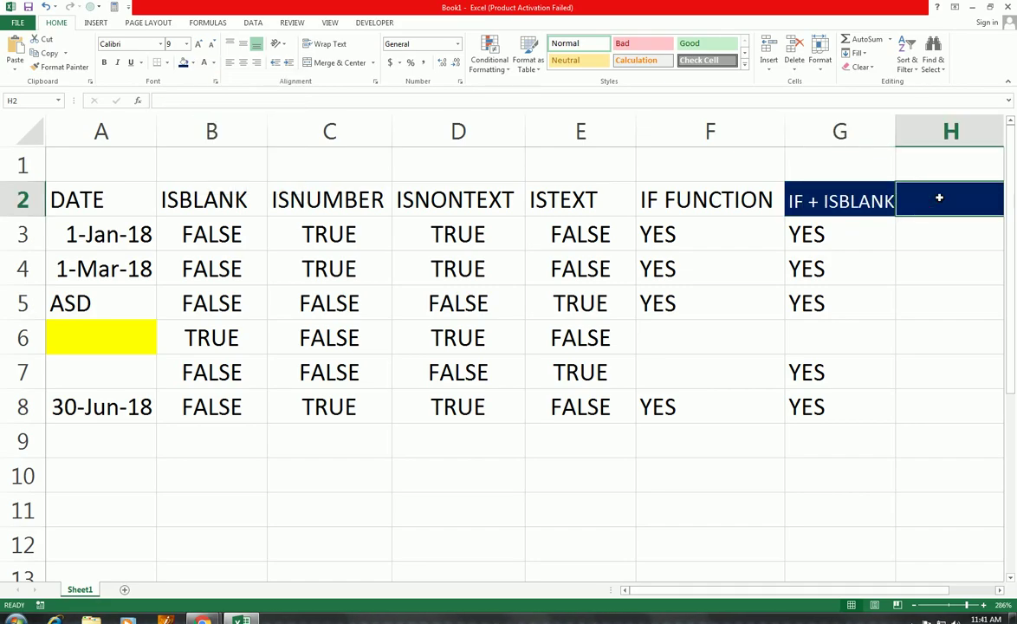
type("IF")
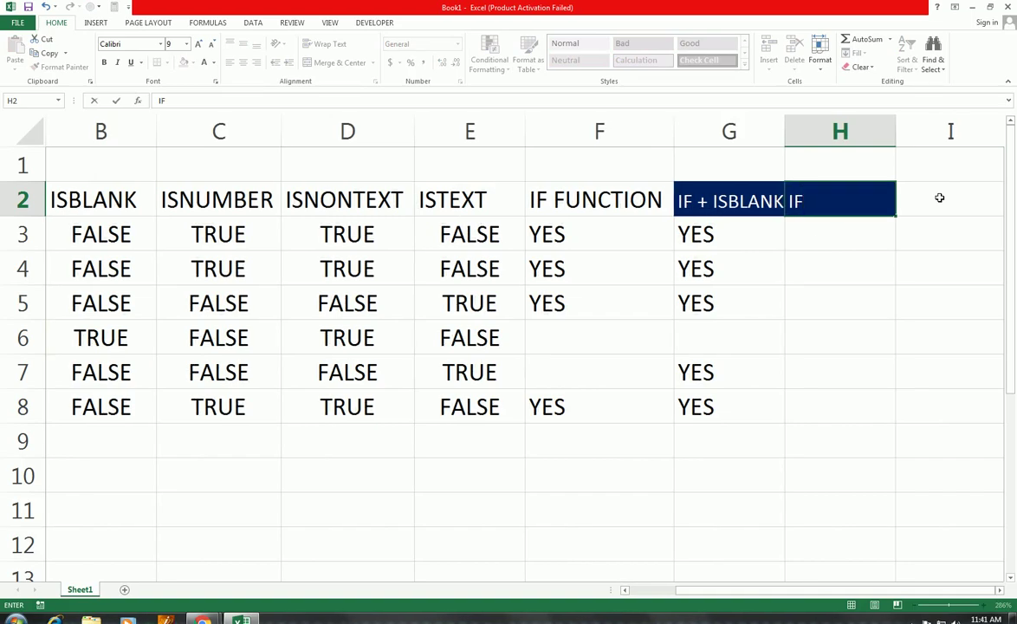
type(" + ISNUMBER")
key("Return")
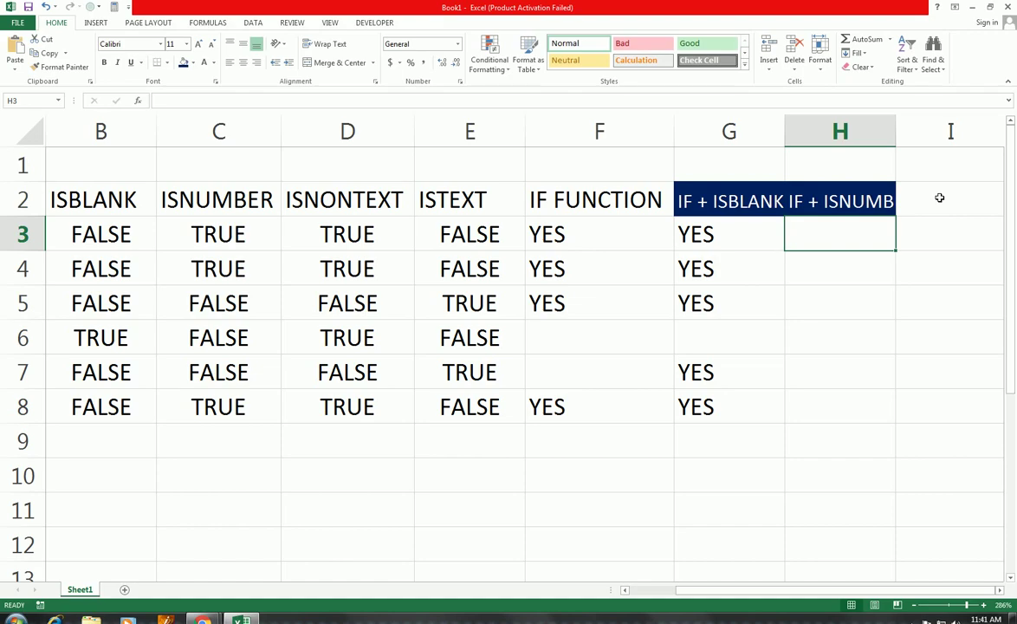
Enter the formula =IF(ISNUMBER(A3),"YES","") in cell H3
type("=IF(")
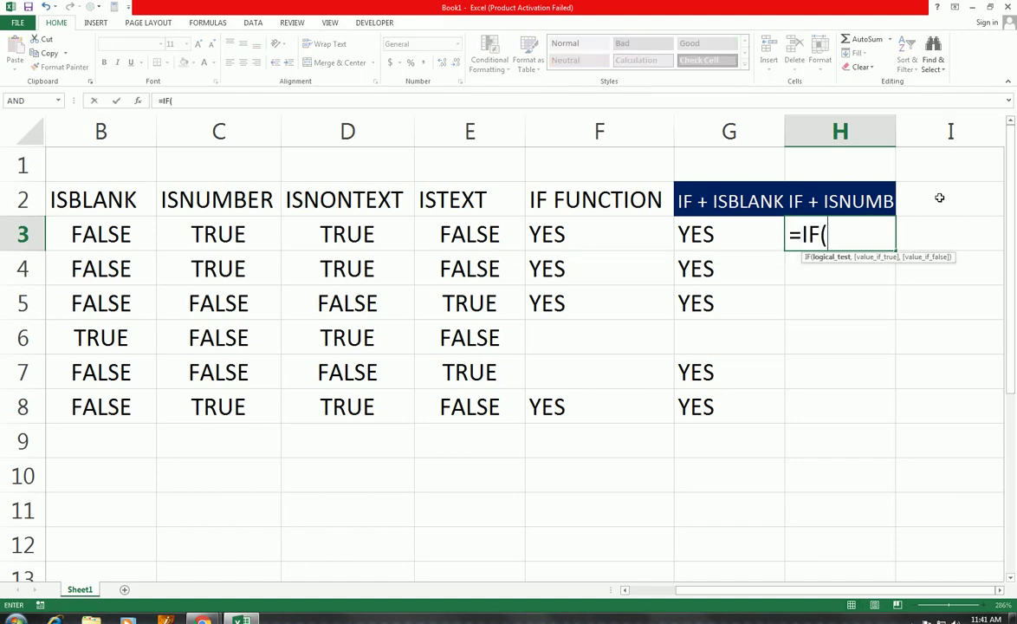
type("ISNUMBER(")
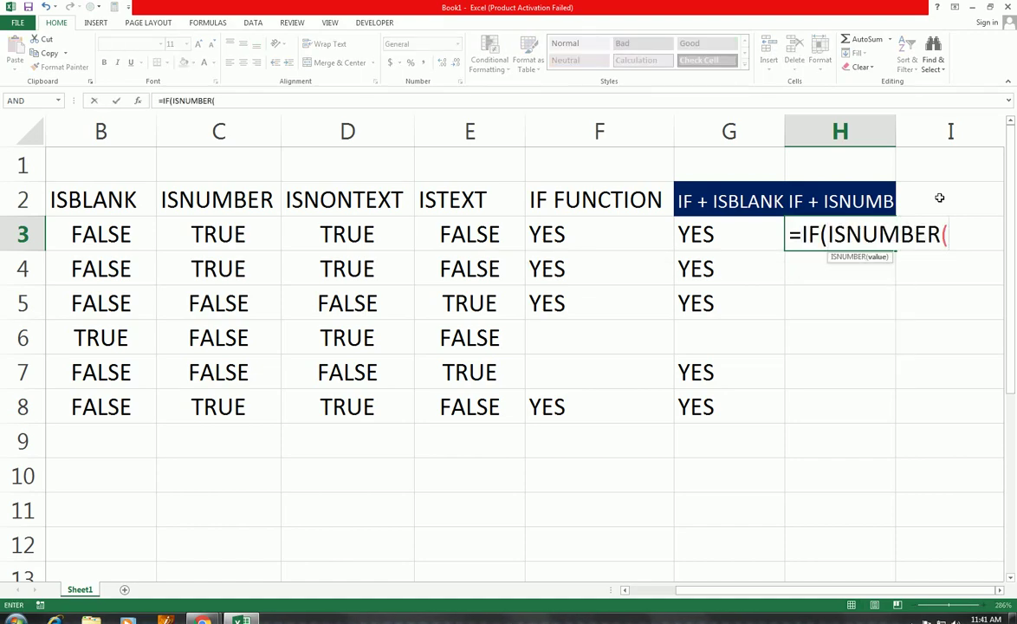
type("A3)")
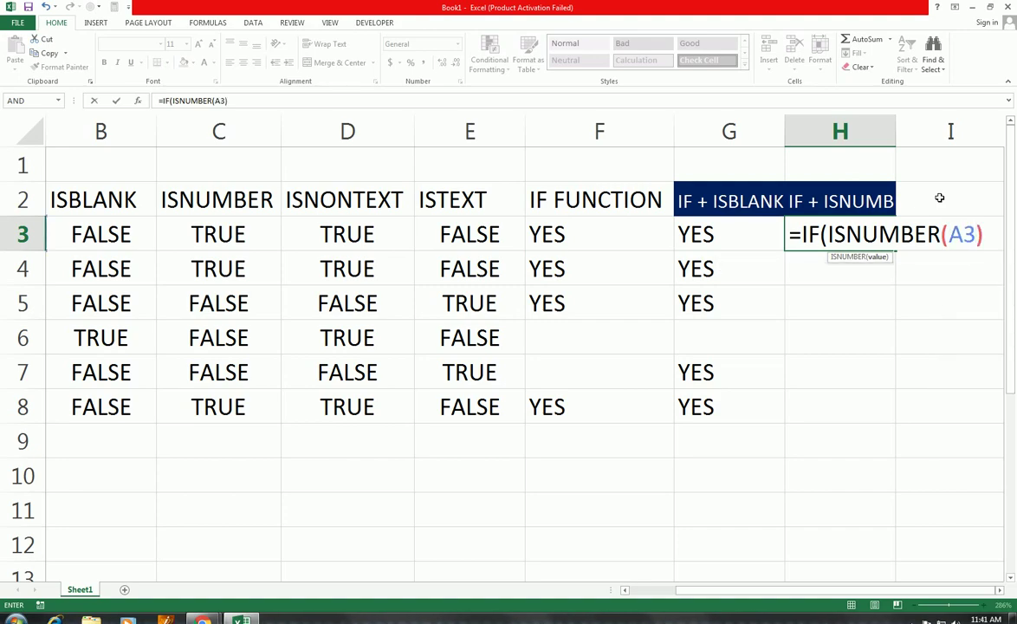
type(",")
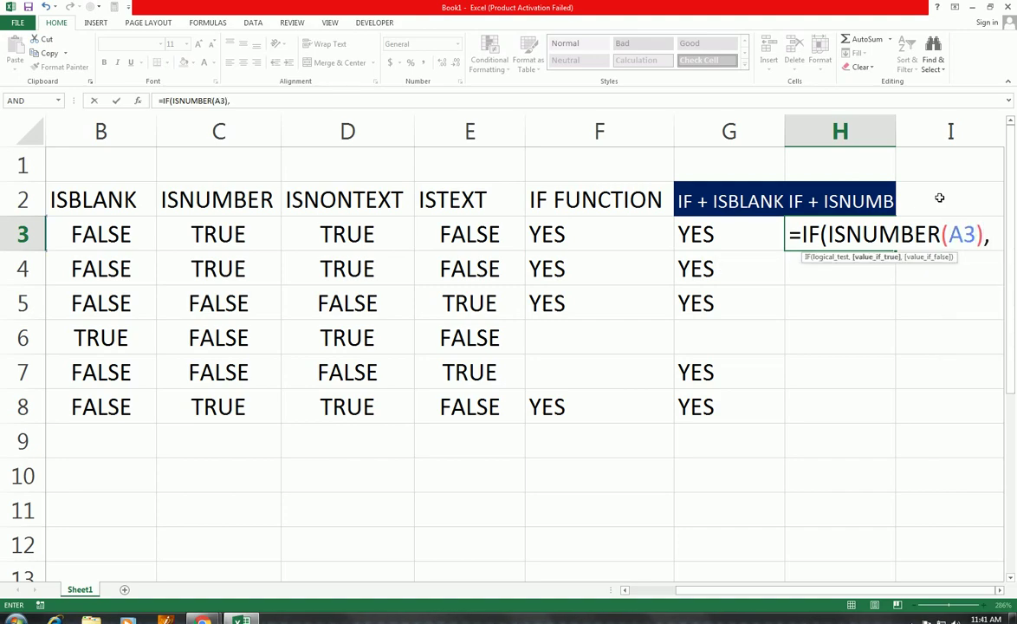
type("\"")
type("YSE")
key("BackSpace")
key("BackSpace")
type("ES\",\"\")")
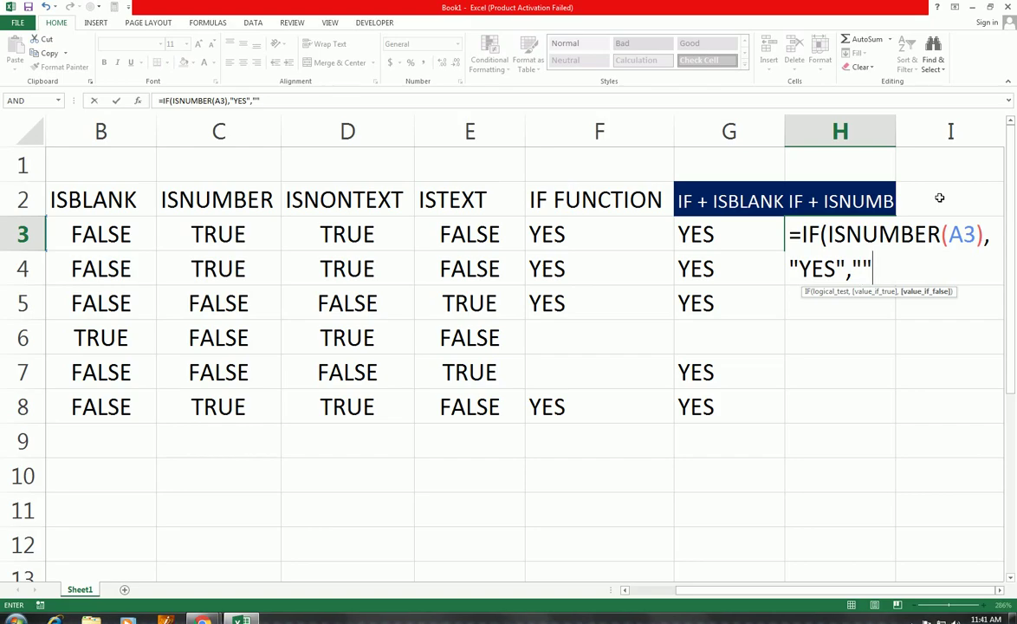
key("Return")
Fill the IF + ISNUMBER formula from cell H3 down through H8
key("Up")
key("shift+Down")
key("shift+Down")
key("shift+Down")
key("shift+Down")
key("shift+Down")
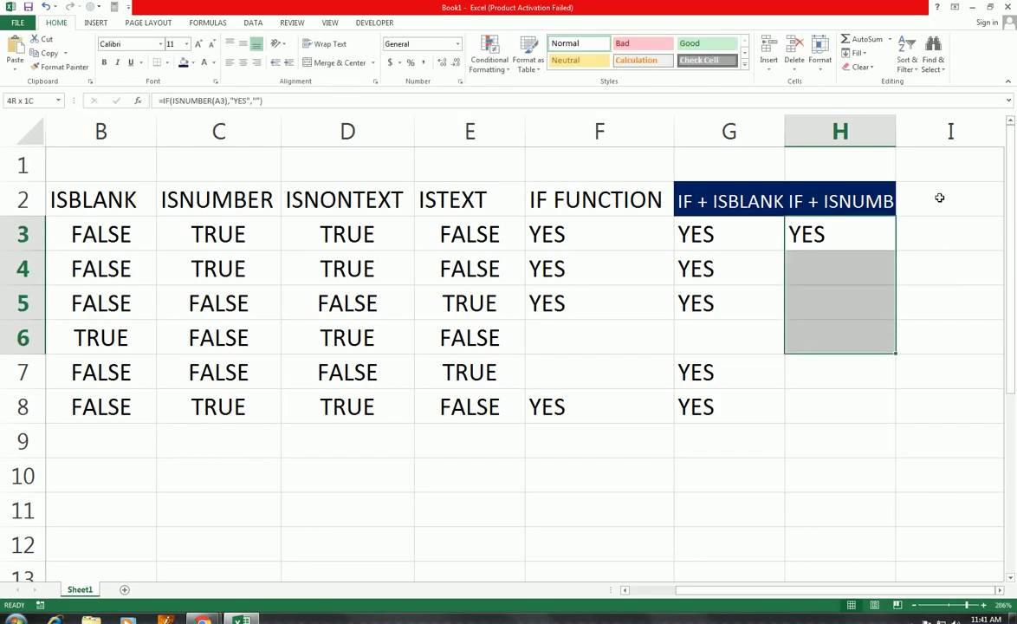
key("ctrl+d")
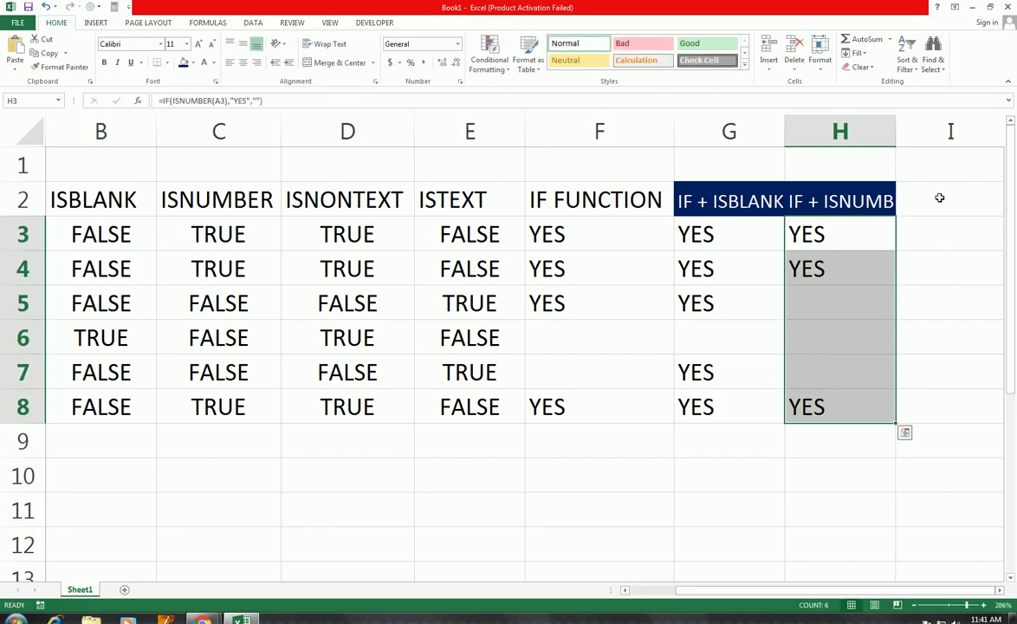
Replace the text ASD in cell A5 with the number 34 to test the formulas
key("Left")
key("Home")
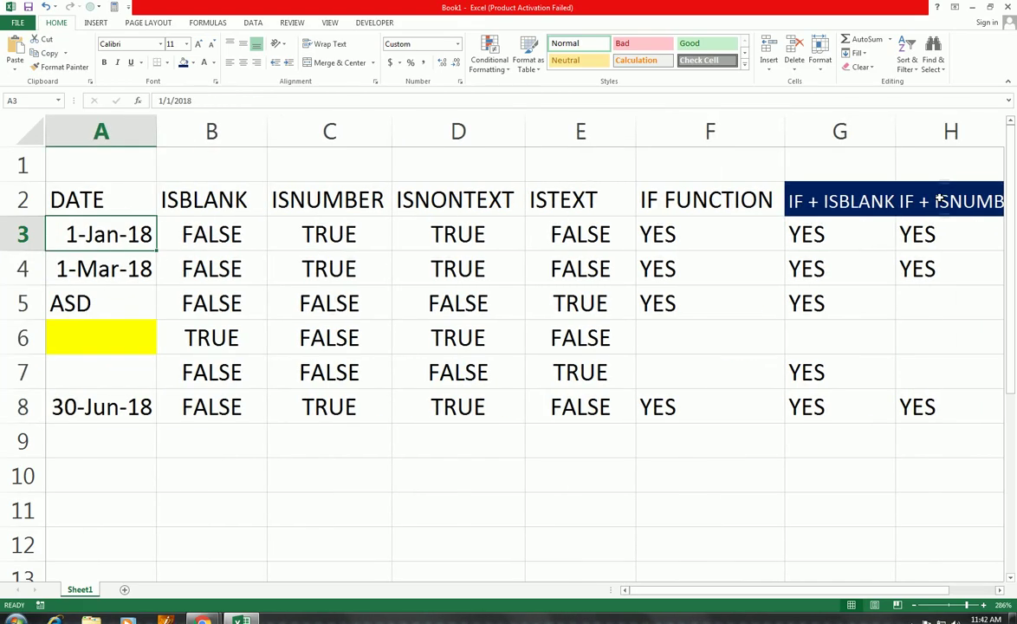
key("Down")
key("Down")
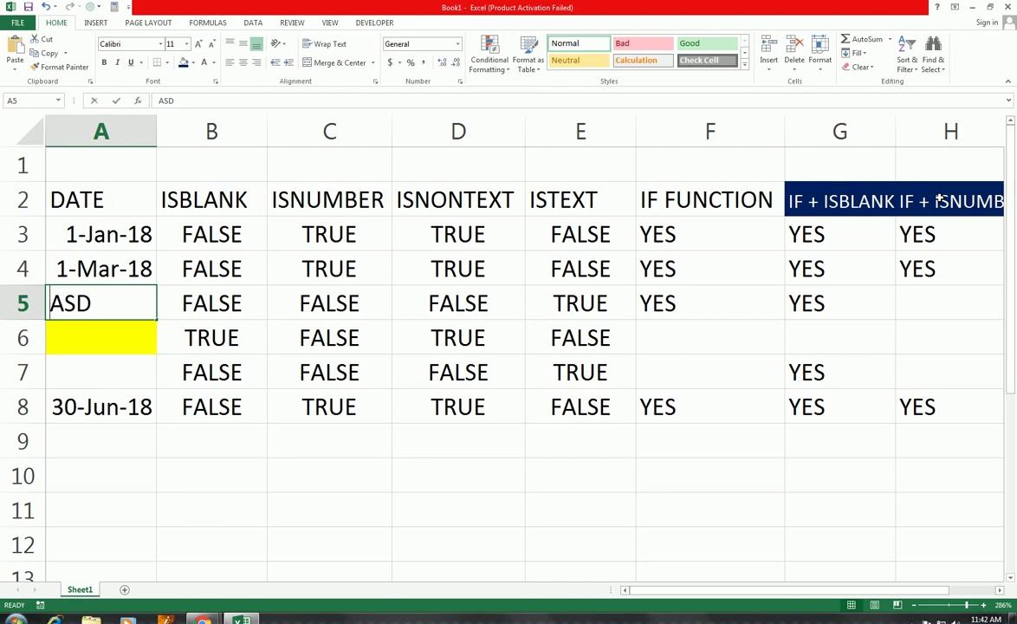
type("34")
key("Tab")
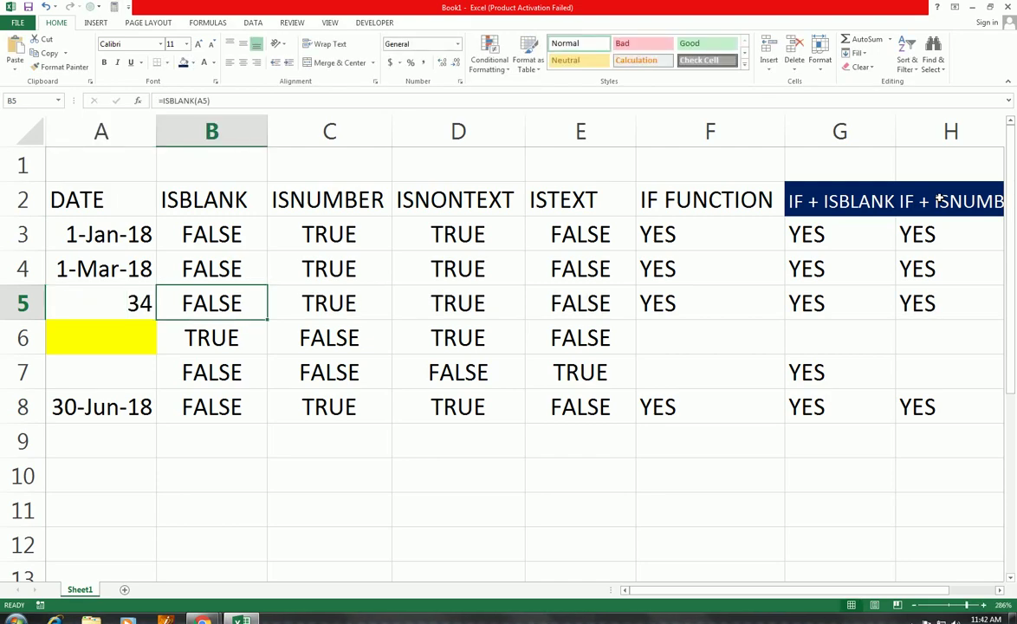
key("Left")
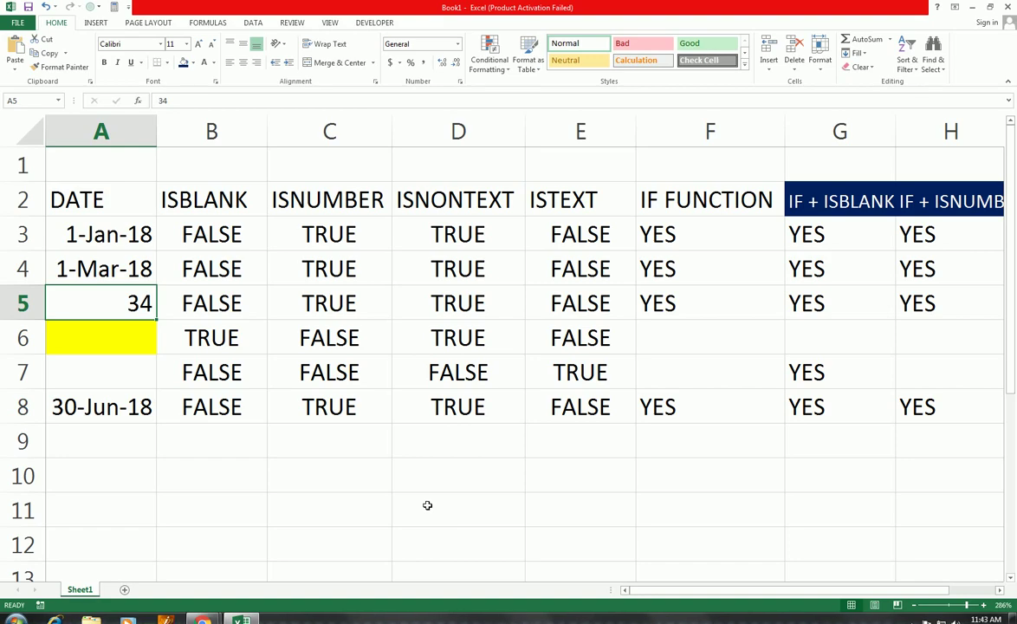
Switch to the Chrome window with the YouTube channel's Videos page
mouse_move(202, 619)
left_click(233, 473)
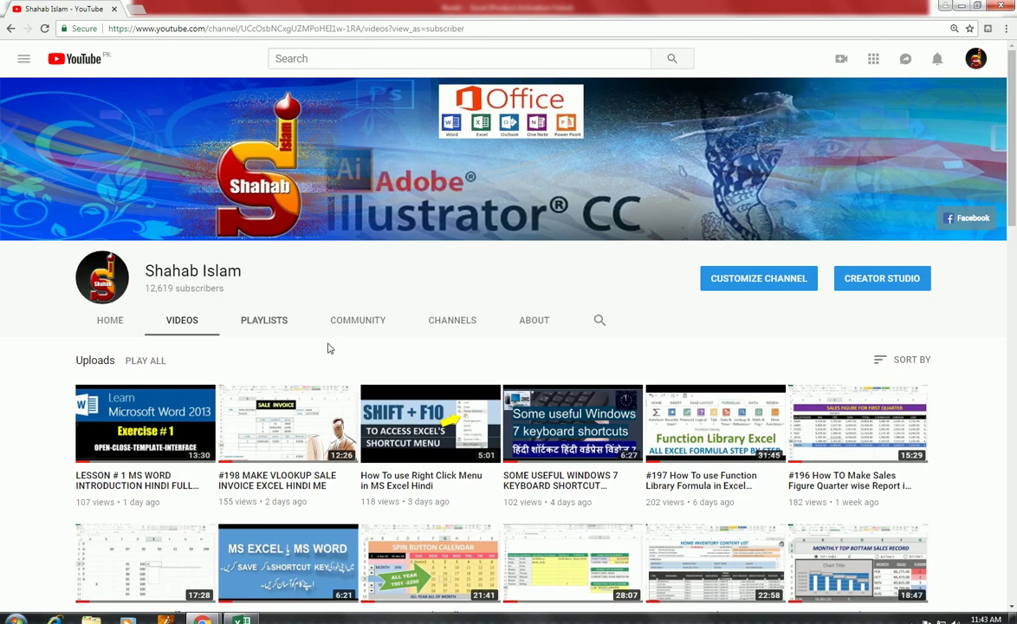